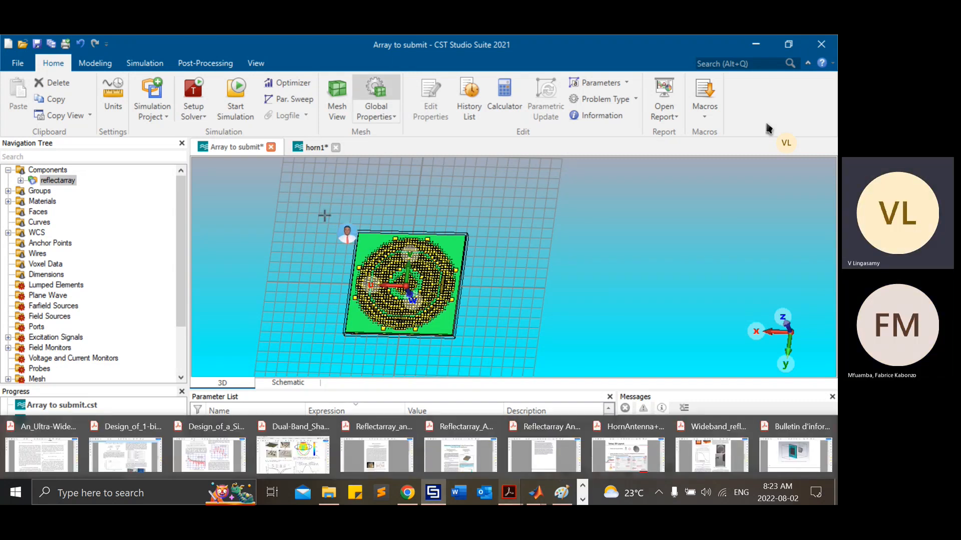
# Step: Copy the horn's component1 from the horn1 project
pyautogui.click(317, 147)
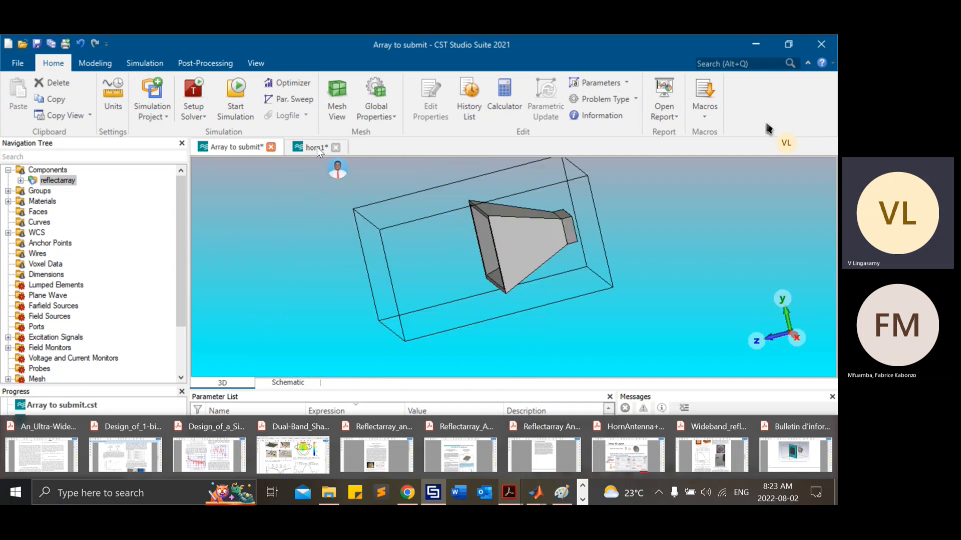
pyautogui.click(8, 170)
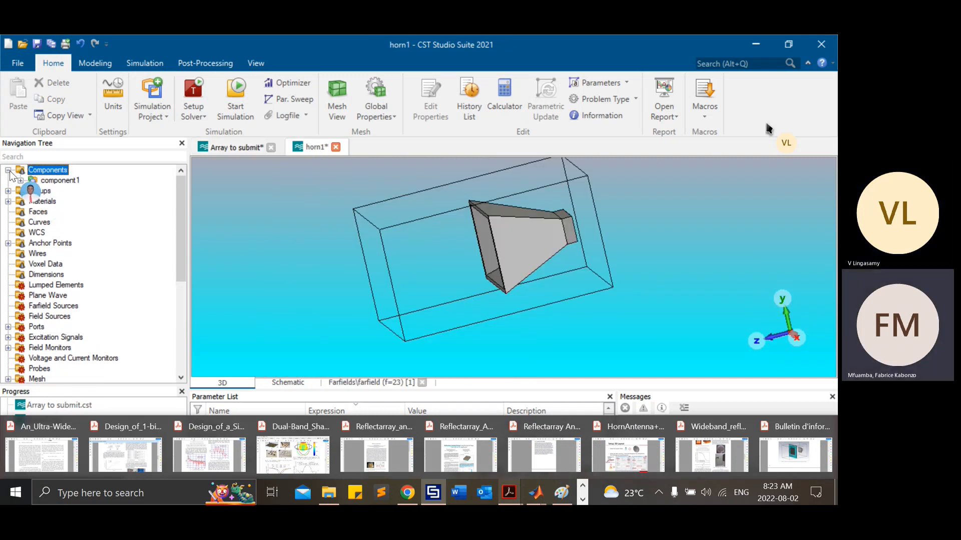
pyautogui.click(55, 180)
pyautogui.rightClick(53, 180)
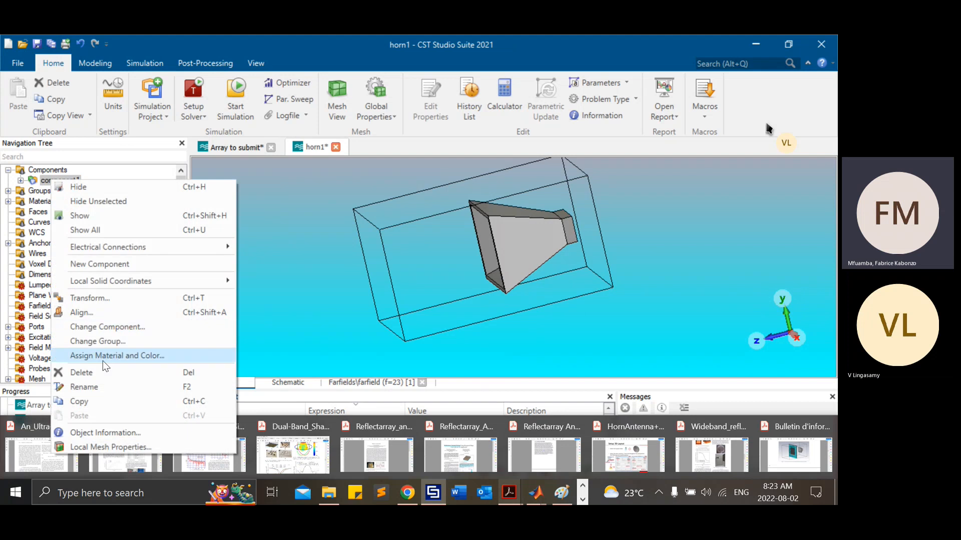
pyautogui.click(112, 404)
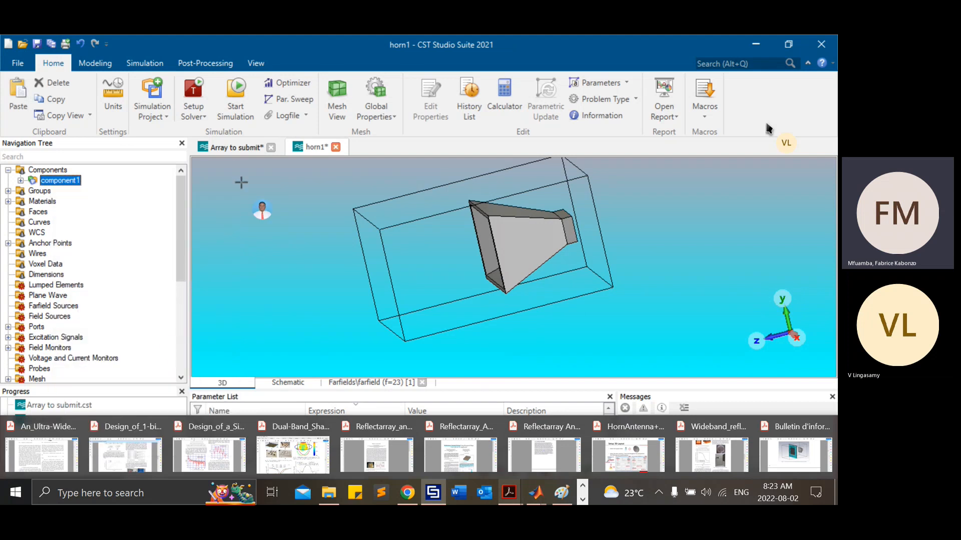
# Step: Paste the horn component into the Array to submit project's components, skipping face alignment and using no Boolean combination for the intersecting shapes
pyautogui.click(235, 148)
pyautogui.click(52, 172)
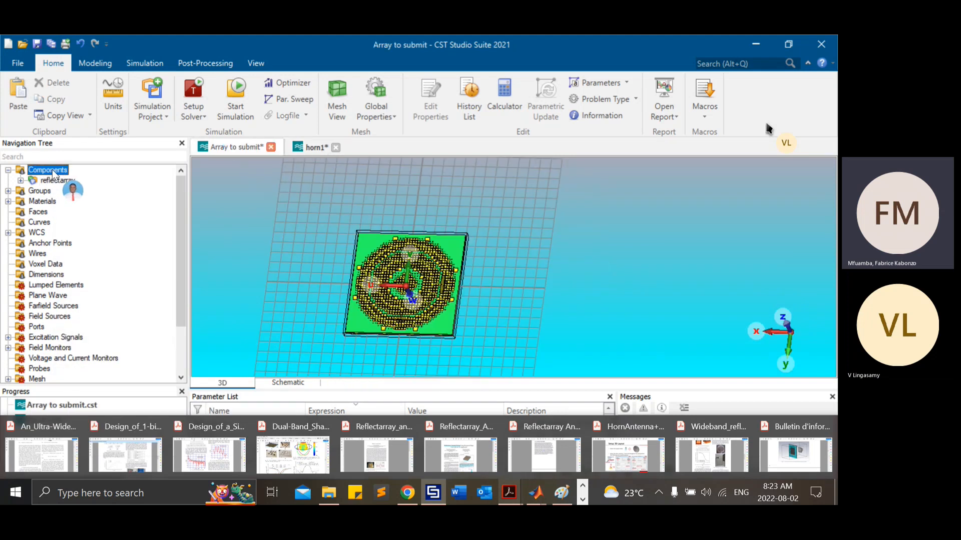
pyautogui.rightClick(53, 172)
pyautogui.click(75, 189)
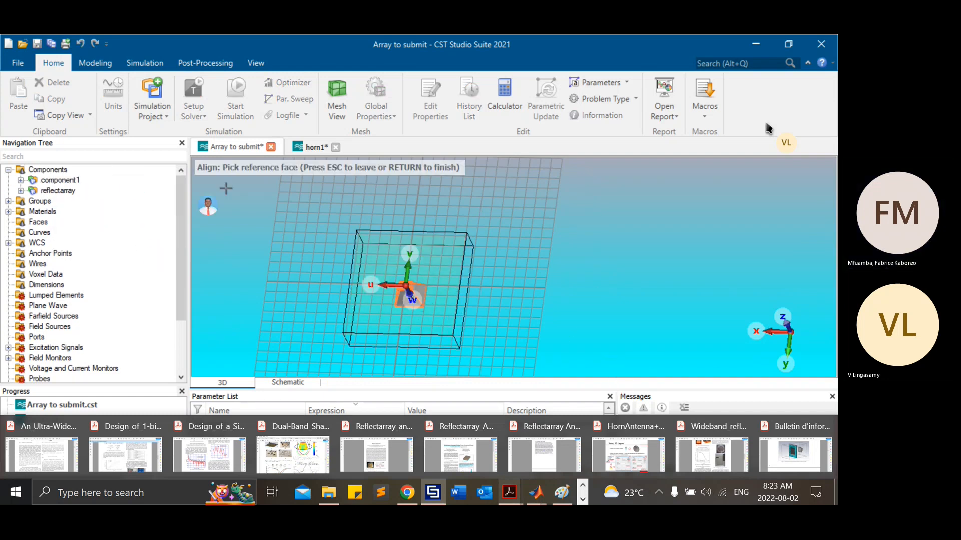
pyautogui.press('Return')
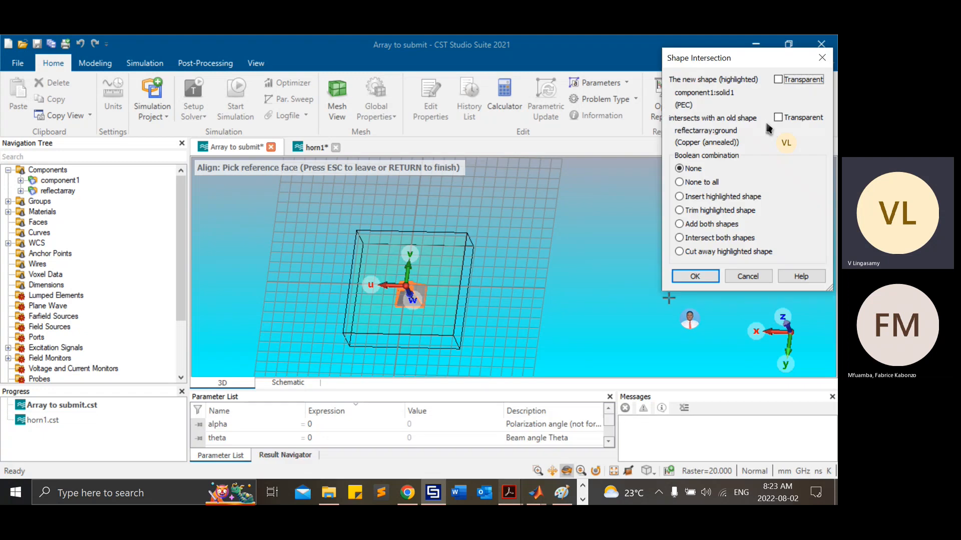
pyautogui.click(696, 275)
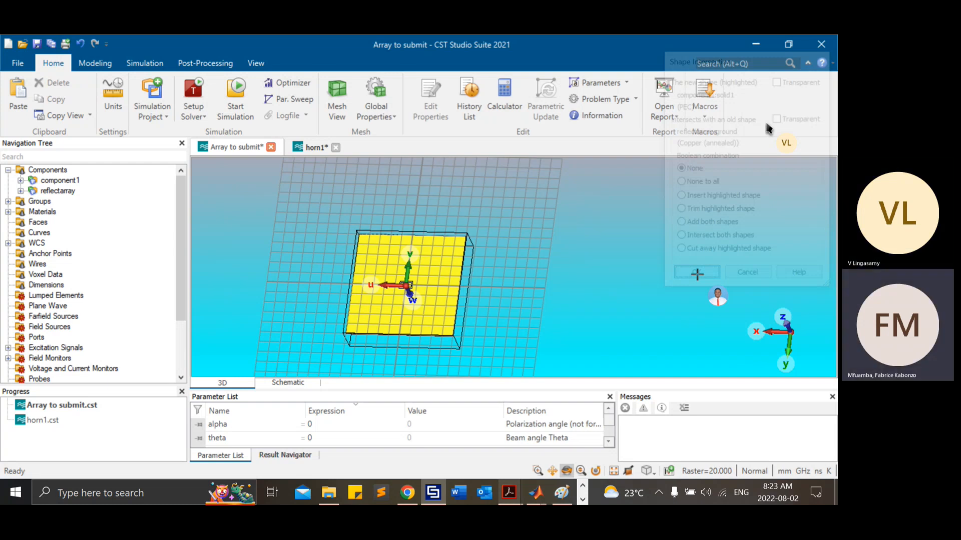
# Step: Translate the pasted horn component by 150 along W
pyautogui.moveTo(770, 250); pyautogui.dragTo(742, 256)
pyautogui.write('150')
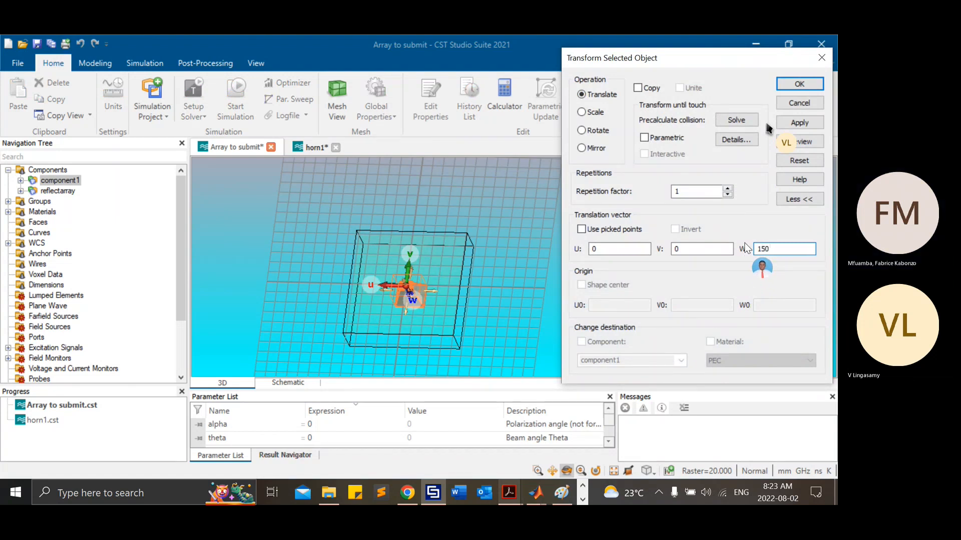
pyautogui.click(803, 123)
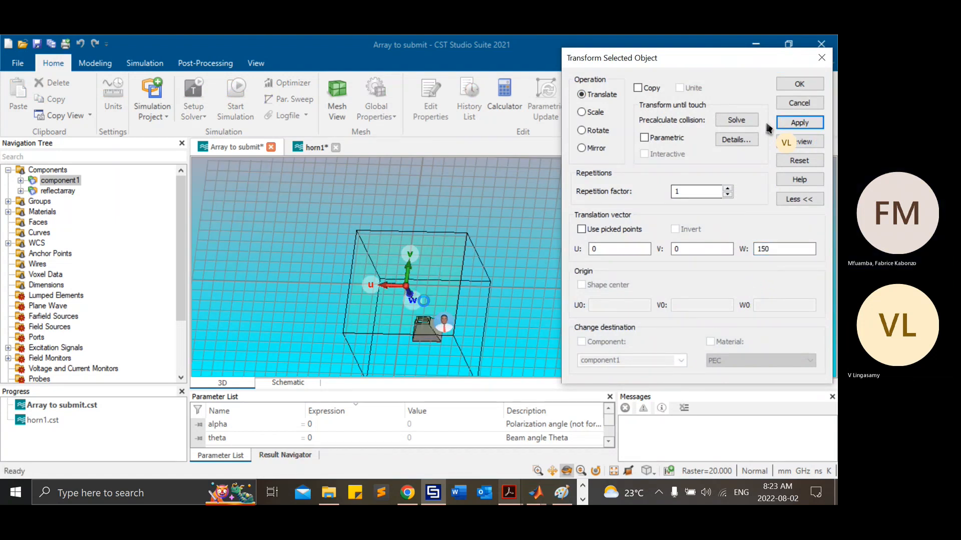
pyautogui.moveTo(431, 321); pyautogui.dragTo(364, 302)
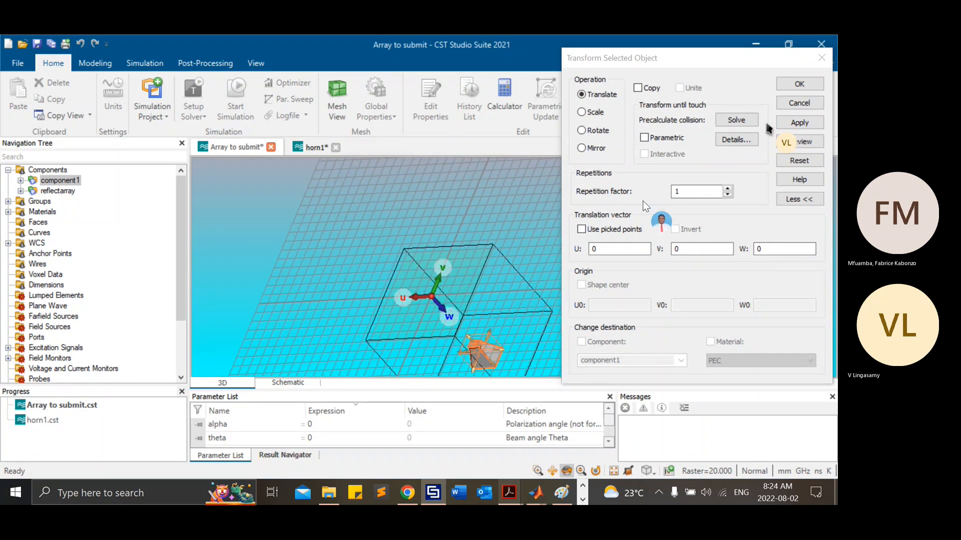
pyautogui.click(598, 131)
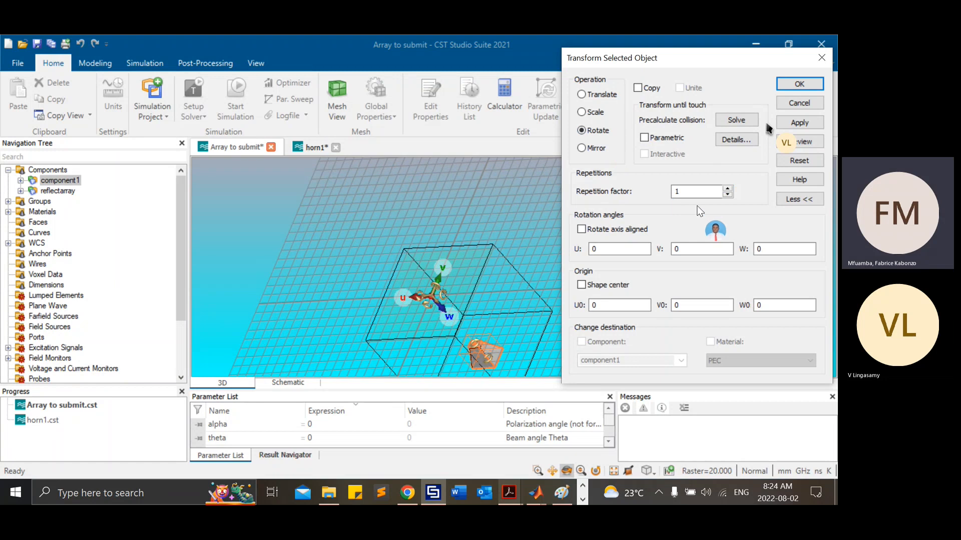
pyautogui.click(818, 60)
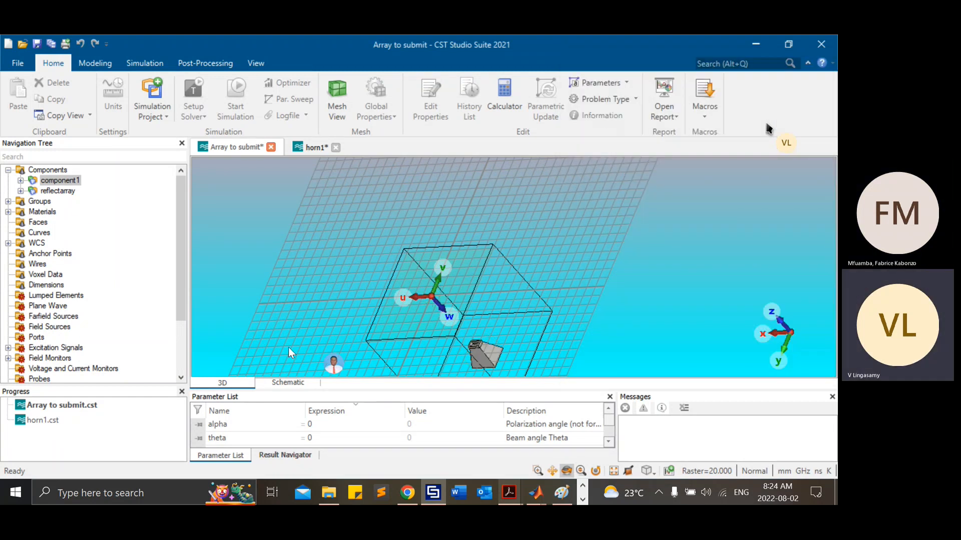
pyautogui.click(55, 171)
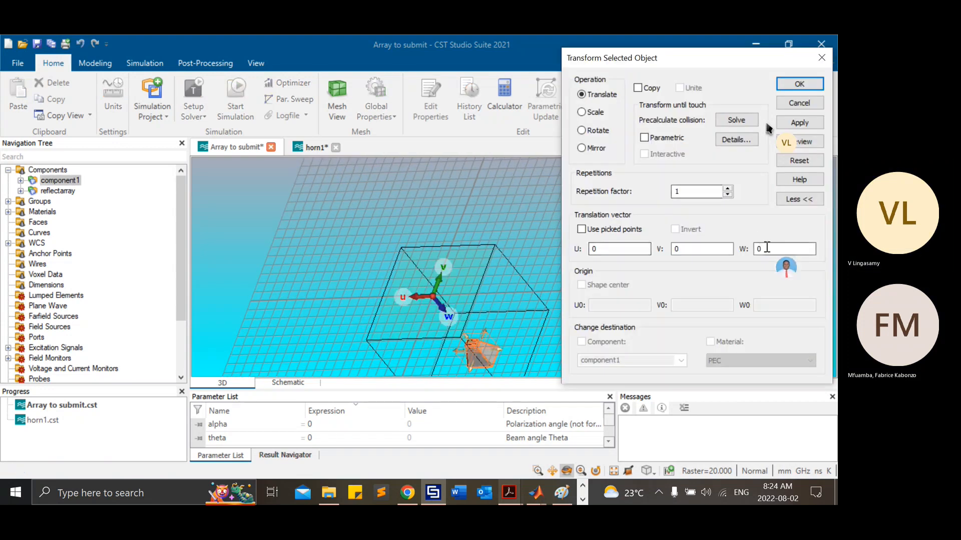
pyautogui.moveTo(765, 247); pyautogui.dragTo(732, 249)
pyautogui.write('-150')
pyautogui.press('BackSpace')
pyautogui.press('BackSpace')
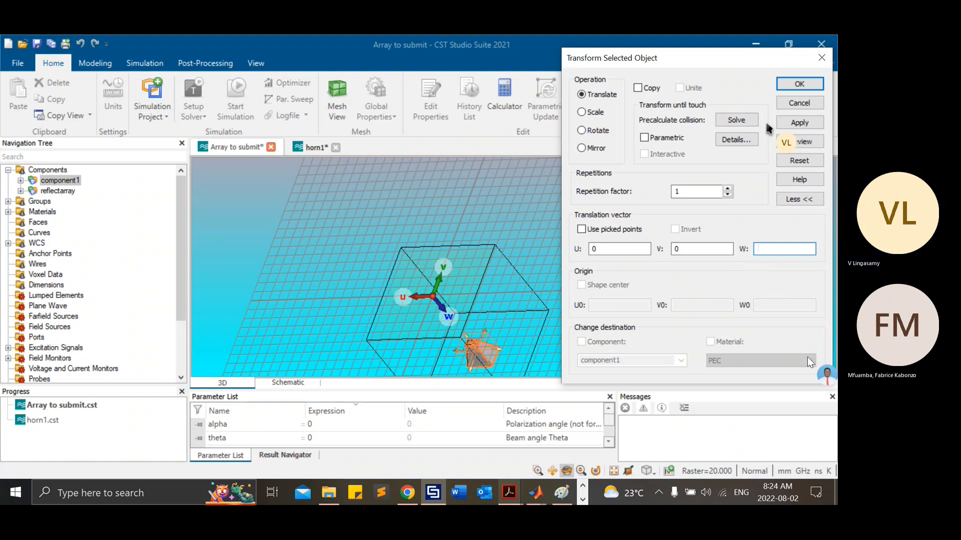
pyautogui.click(788, 122)
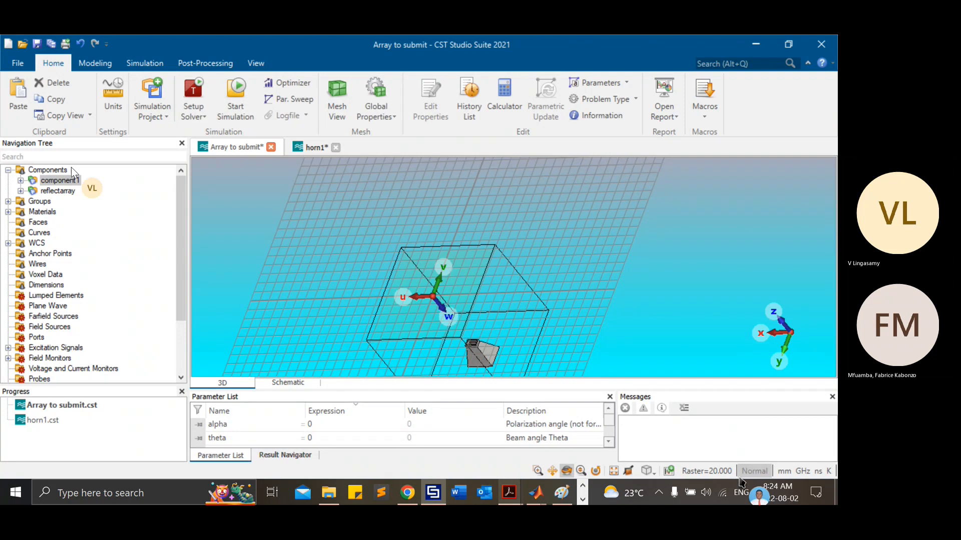
# Step: Edit the translation in the history of component1's solid1, setting its W value to -150
pyautogui.click(20, 180)
pyautogui.click(68, 191)
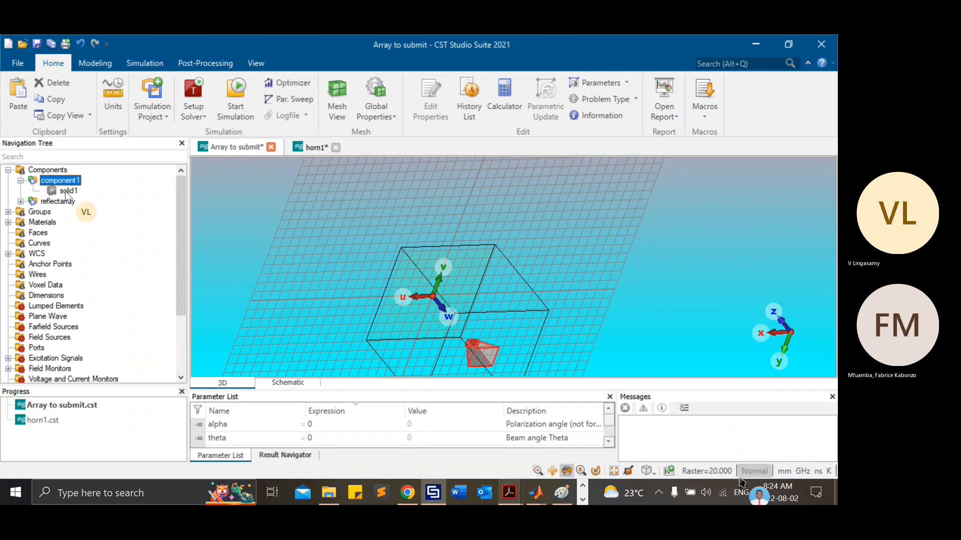
pyautogui.doubleClick(68, 191)
pyautogui.click(739, 102)
pyautogui.doubleClick(739, 103)
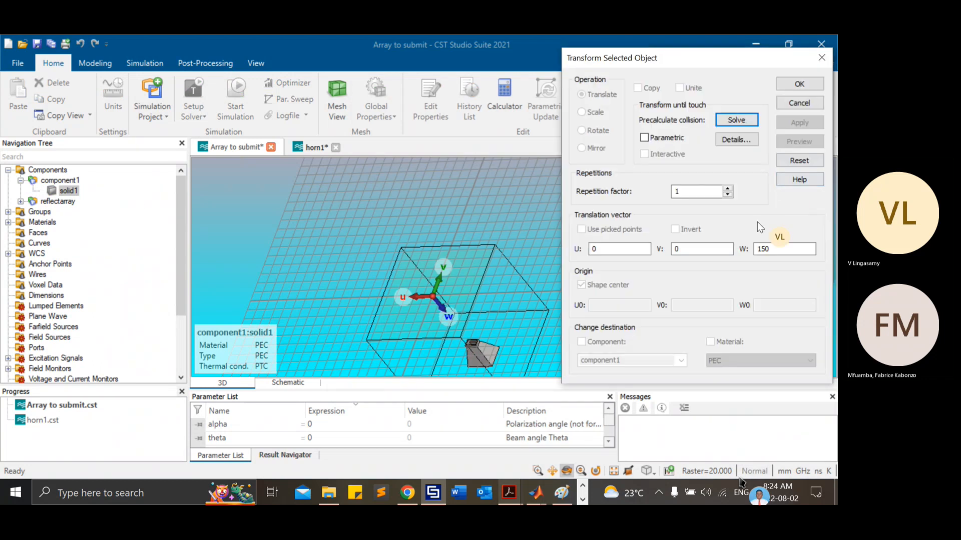
pyautogui.click(760, 248)
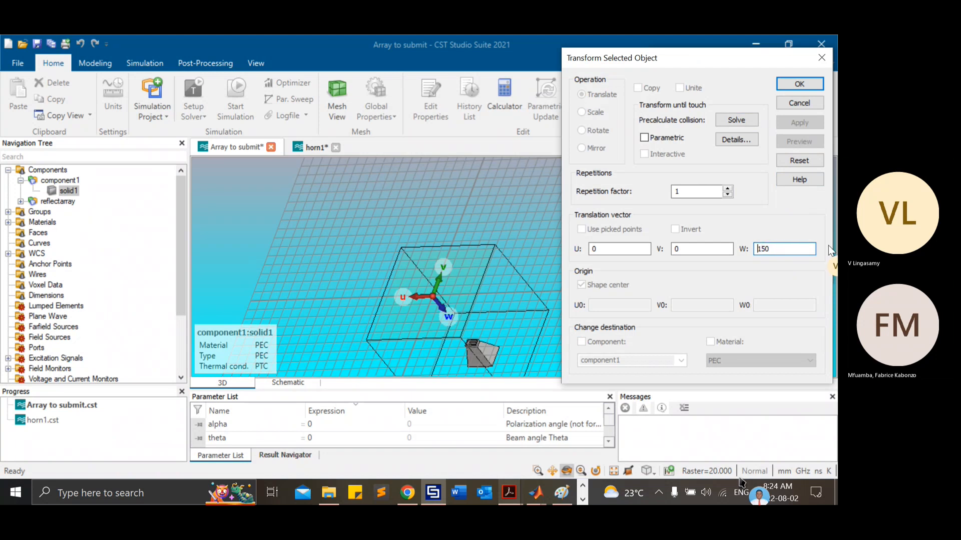
pyautogui.write('-')
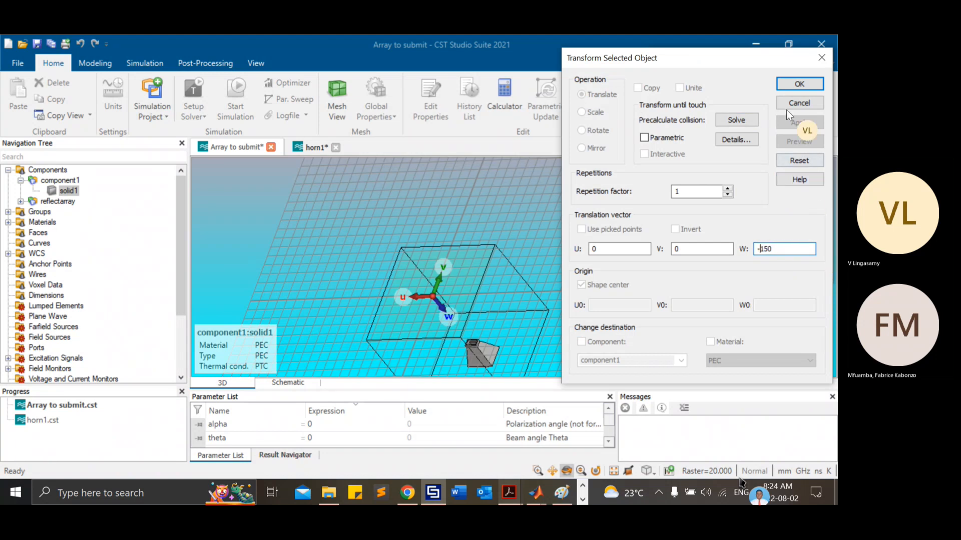
pyautogui.click(797, 85)
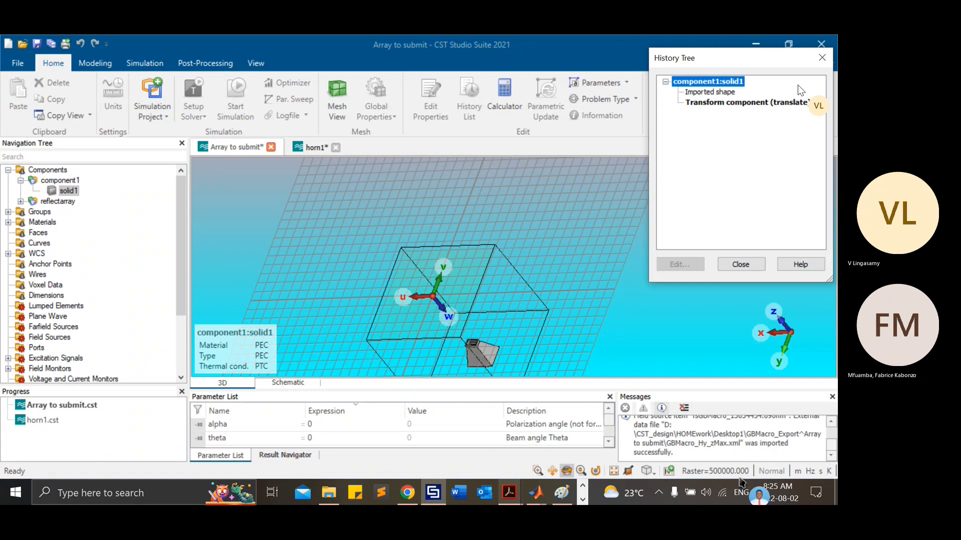
pyautogui.click(735, 264)
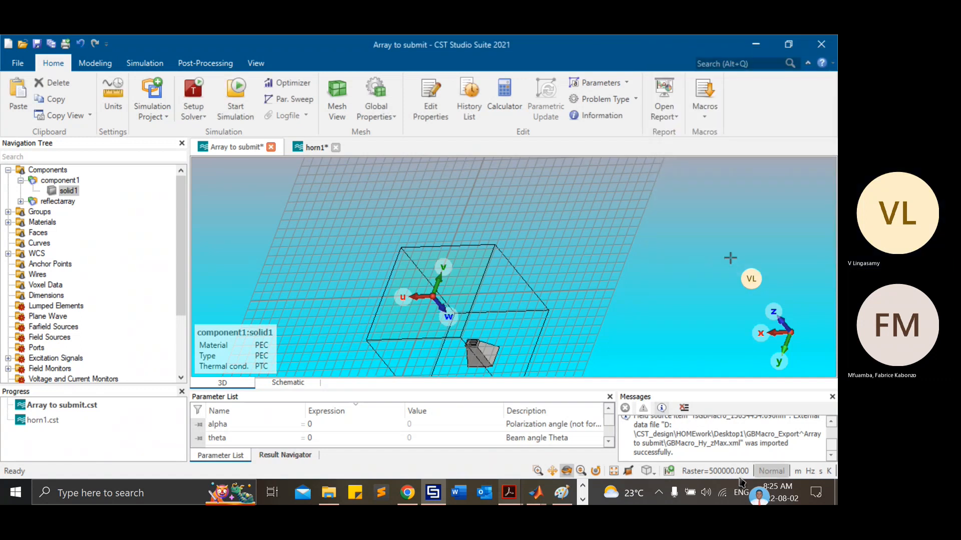
pyautogui.click(44, 170)
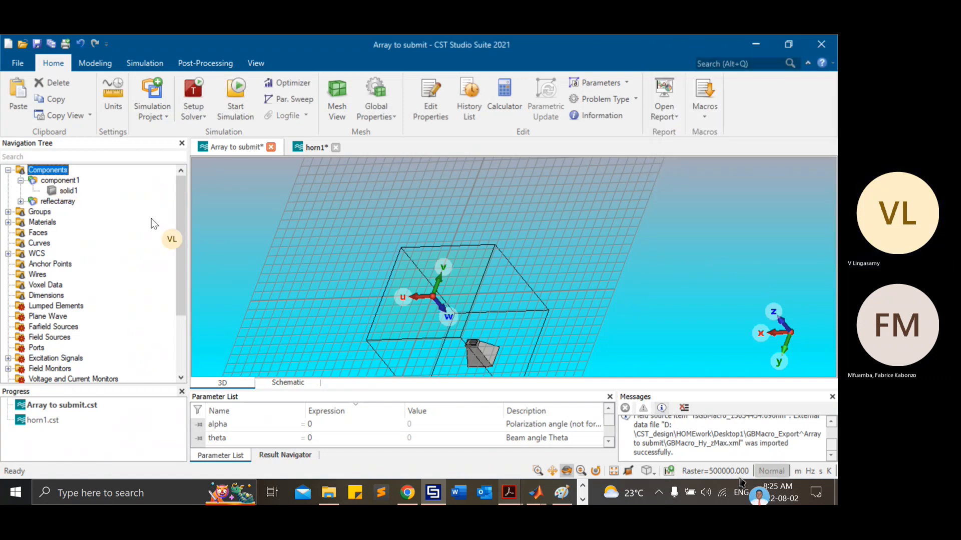
pyautogui.moveTo(508, 326); pyautogui.dragTo(404, 302)
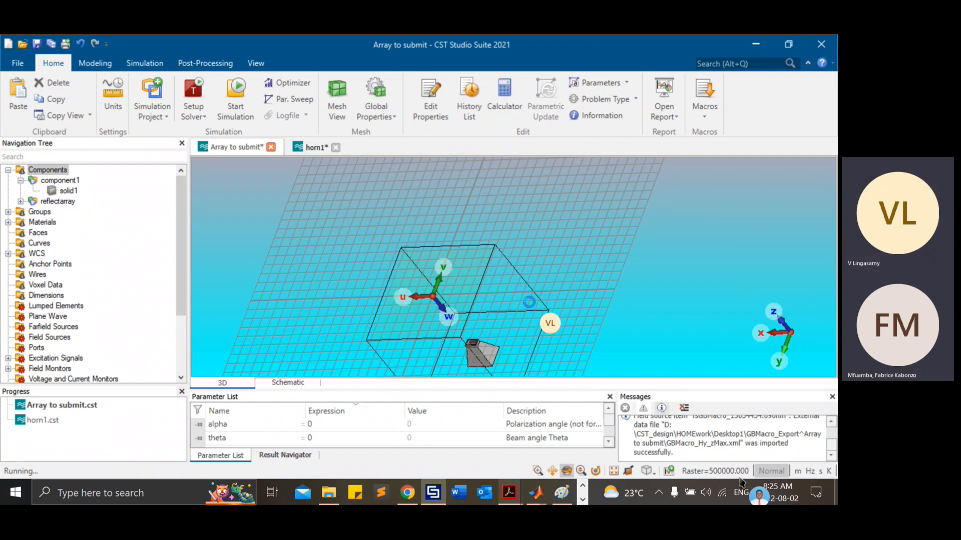
pyautogui.moveTo(424, 504)
pyautogui.press('alt')
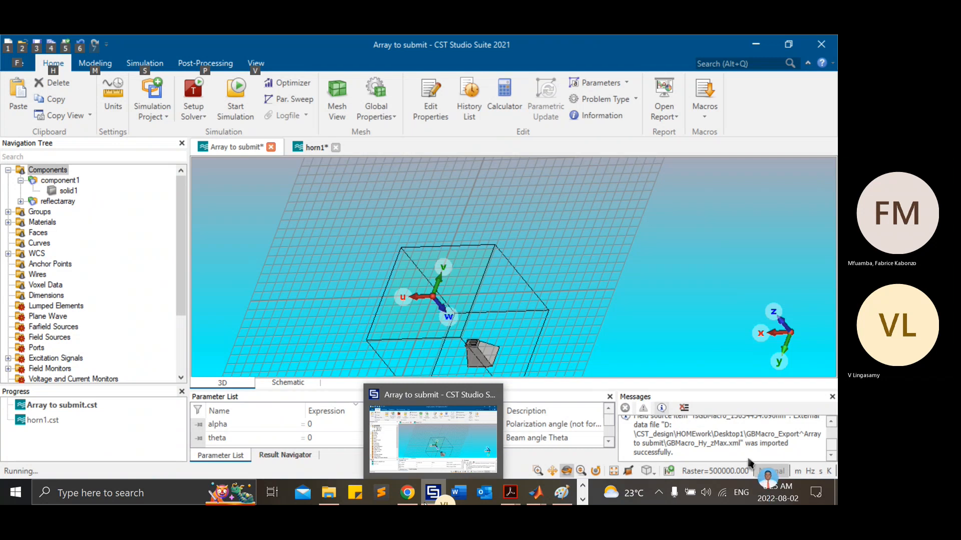
pyautogui.click(483, 273)
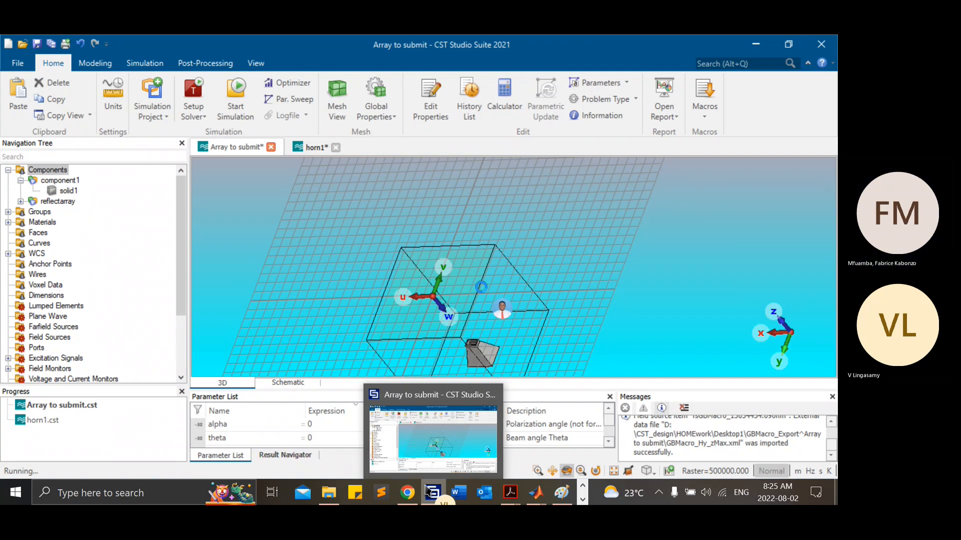
pyautogui.press('alt')
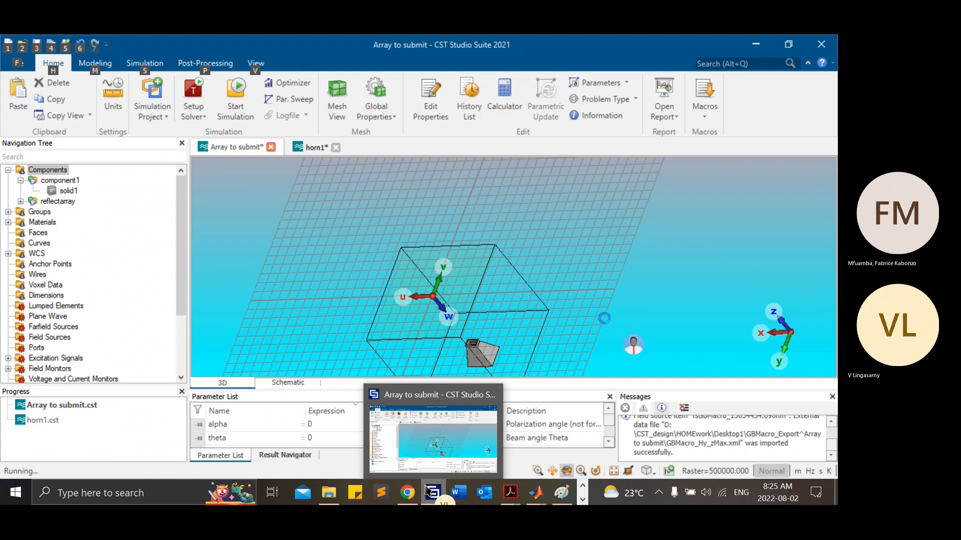
pyautogui.press('alt')
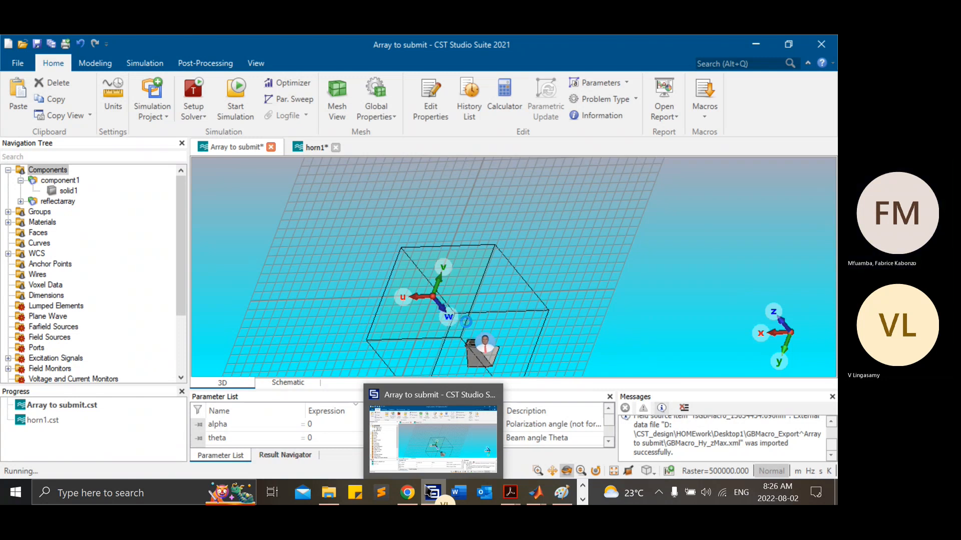
pyautogui.click(316, 147)
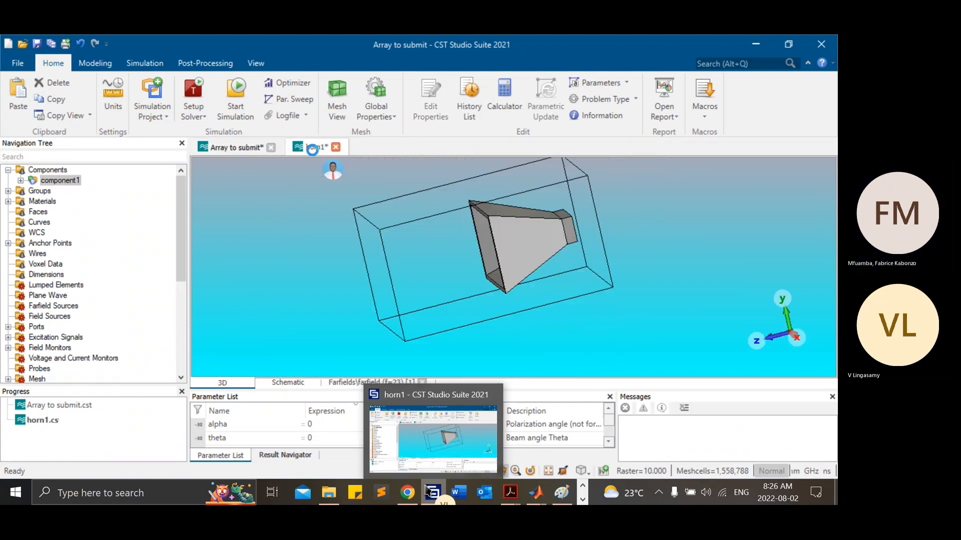
pyautogui.click(227, 148)
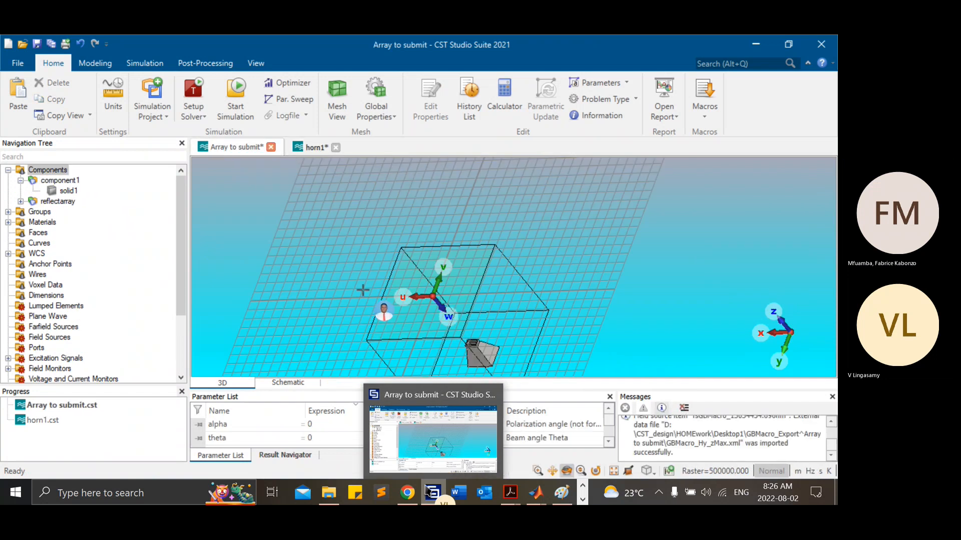
pyautogui.click(61, 182)
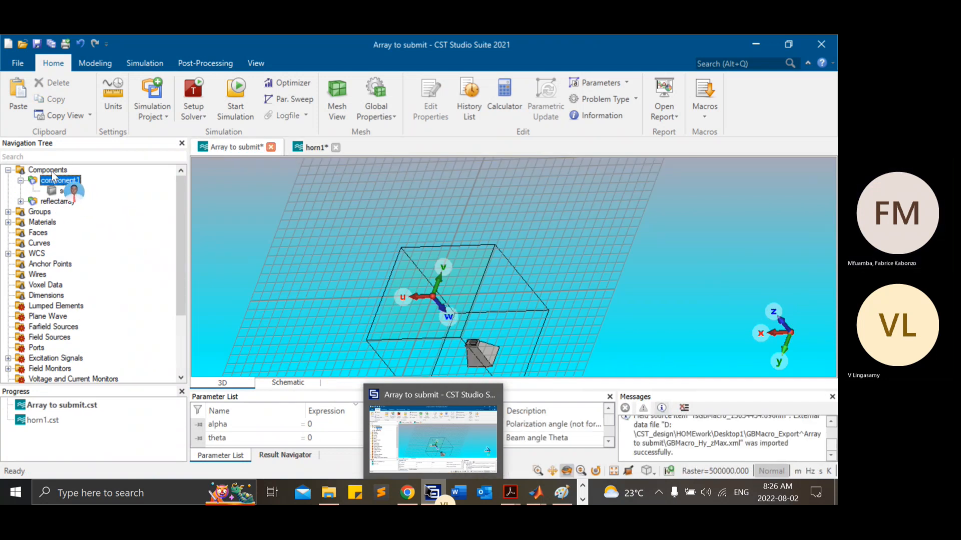
pyautogui.click(52, 172)
pyautogui.click(57, 201)
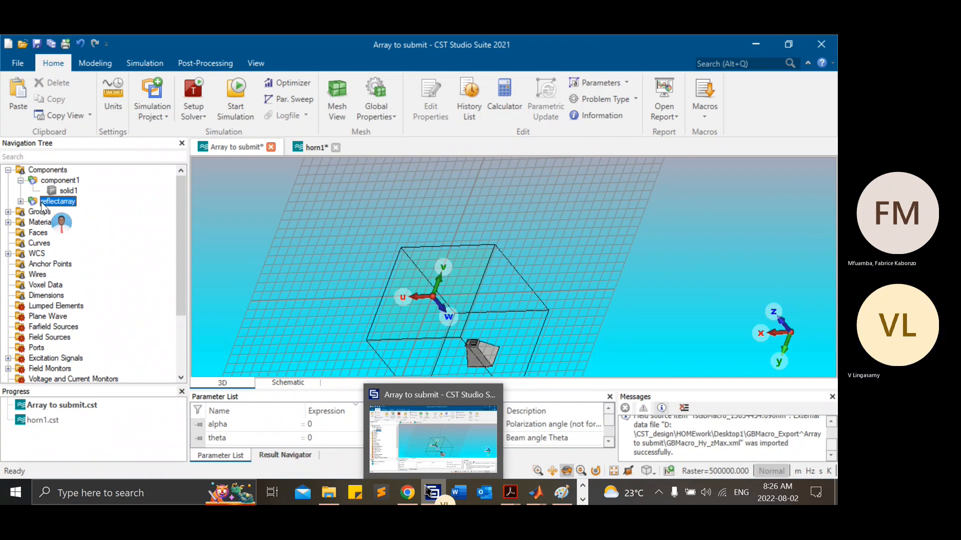
pyautogui.click(585, 305)
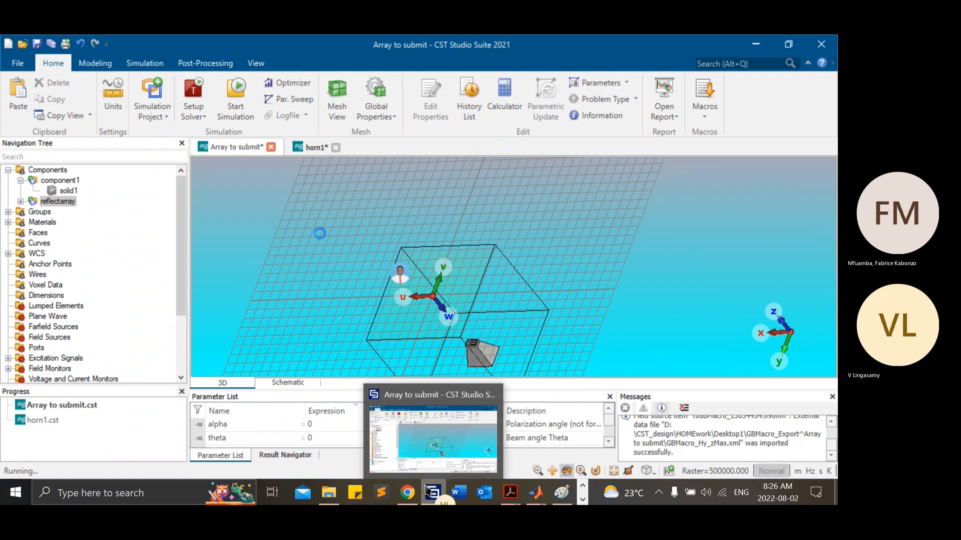
pyautogui.click(314, 148)
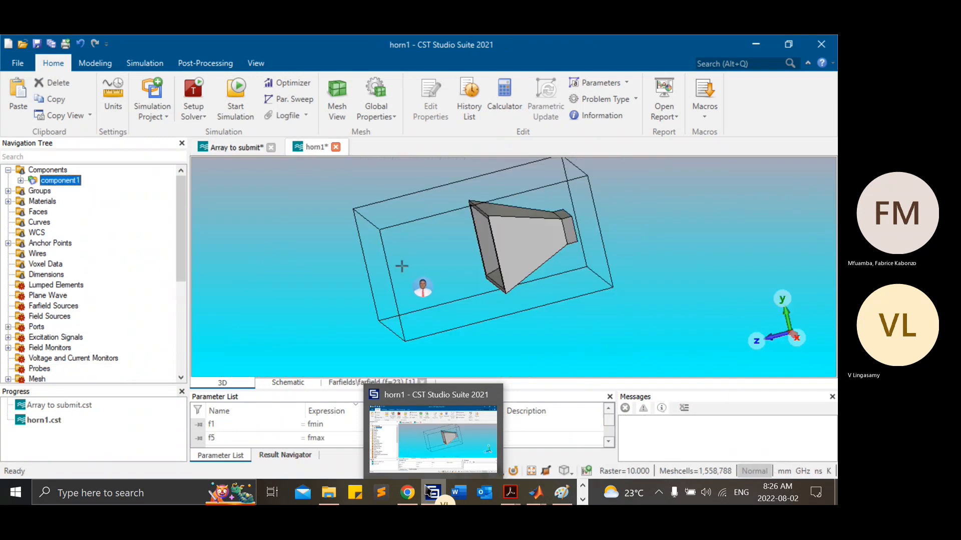
pyautogui.click(243, 150)
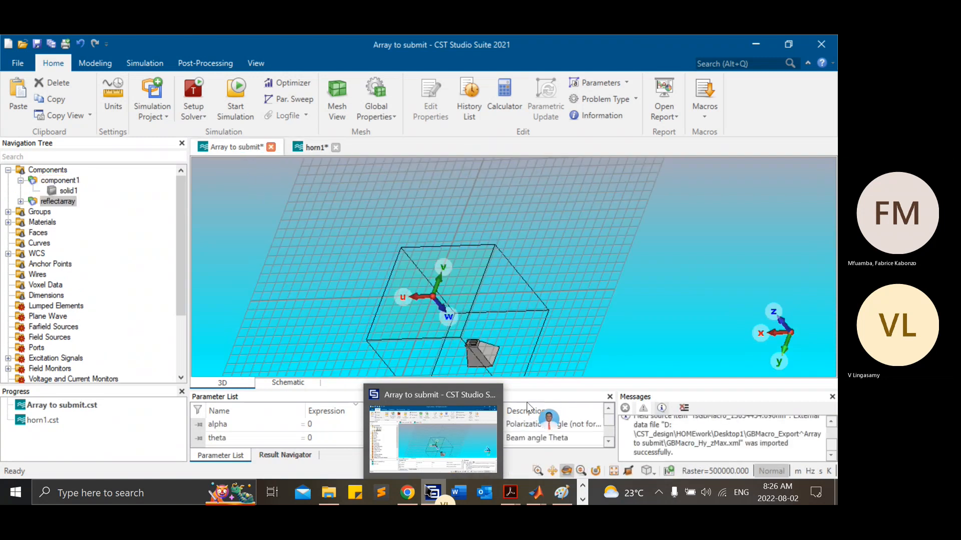
# Step: Select the reflectarray component and collapse component1 in the model tree
pyautogui.click(429, 496)
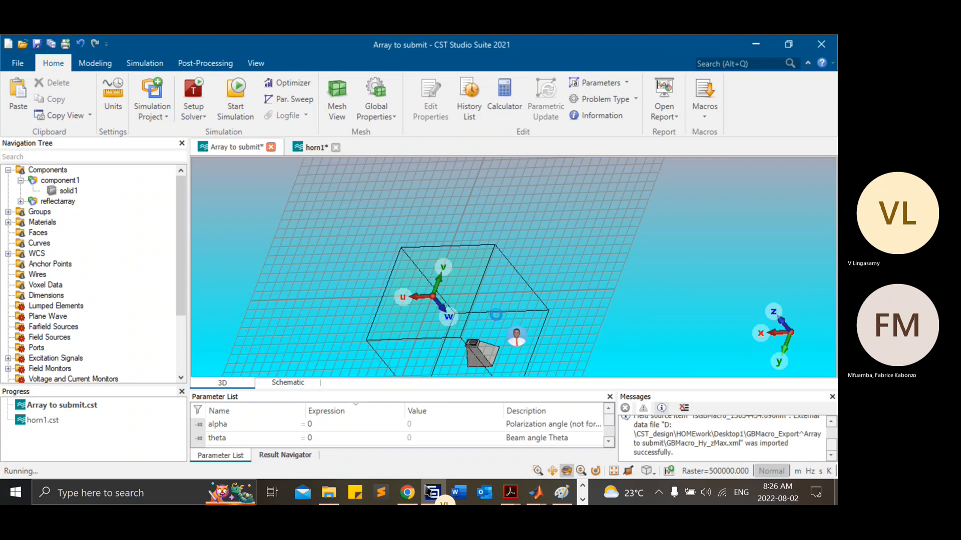
pyautogui.click(58, 201)
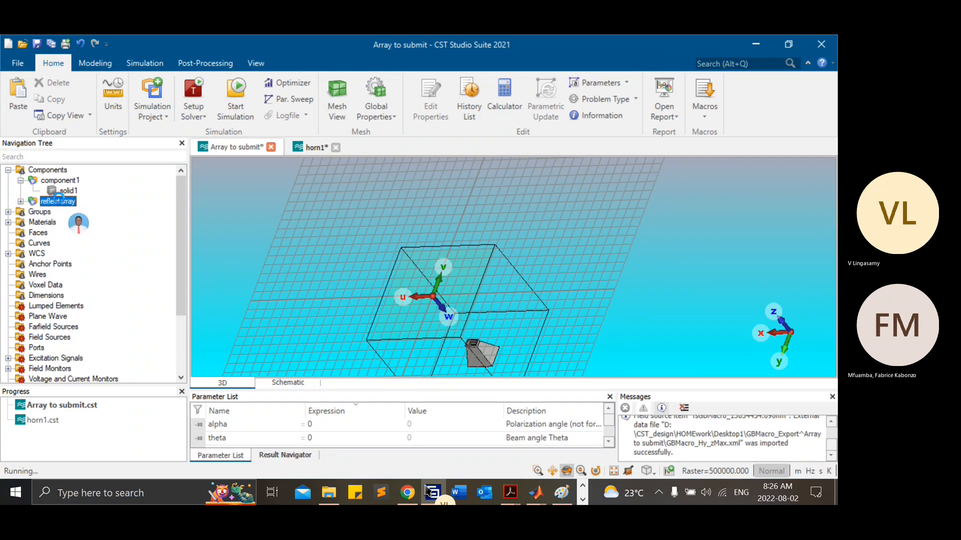
pyautogui.click(21, 180)
pyautogui.click(567, 286)
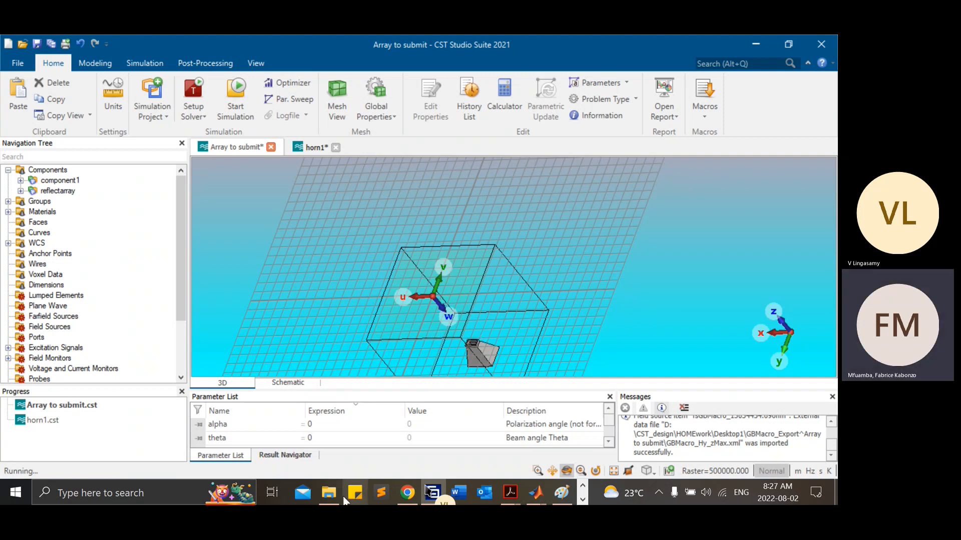
# Step: Open the newrray project from the recently used CST projects
pyautogui.moveTo(428, 498)
pyautogui.rightClick(430, 496)
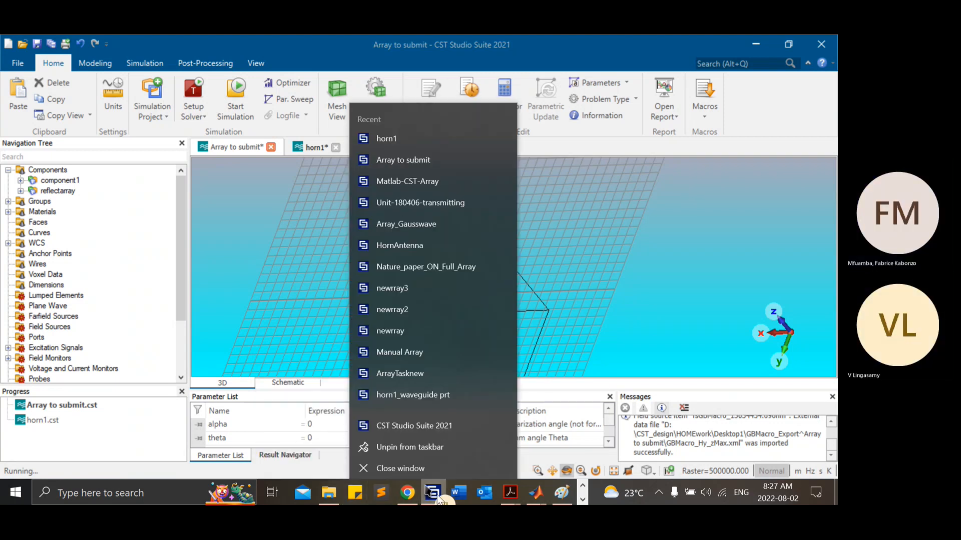
pyautogui.click(431, 370)
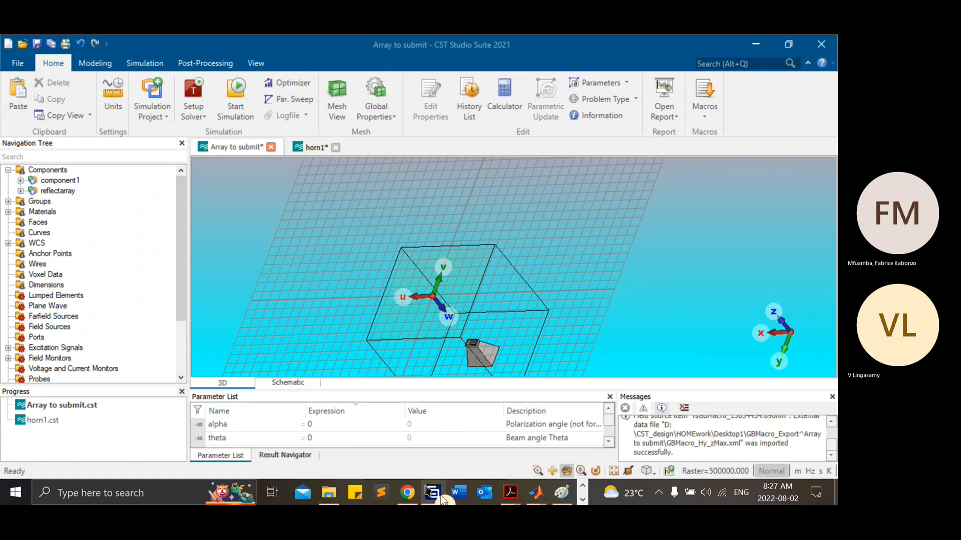
pyautogui.rightClick(440, 494)
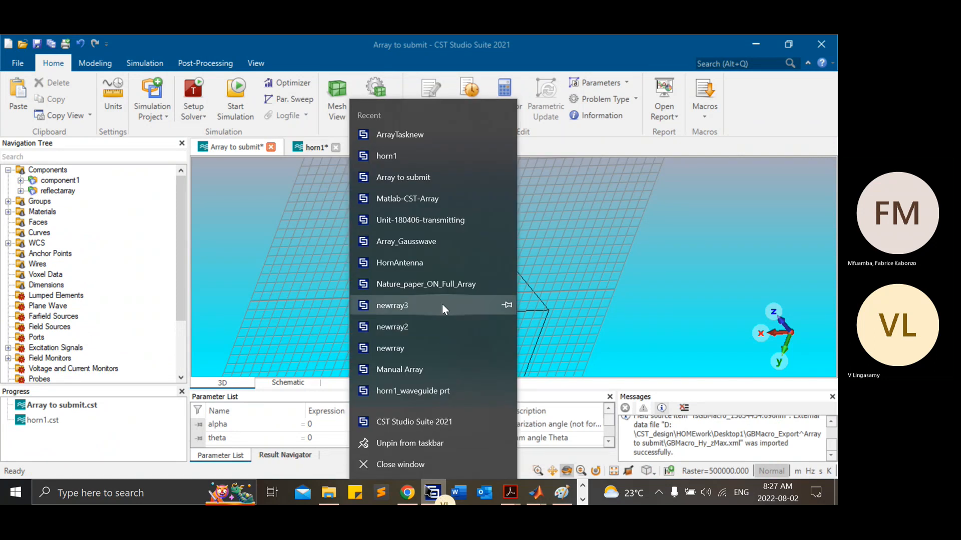
pyautogui.click(425, 305)
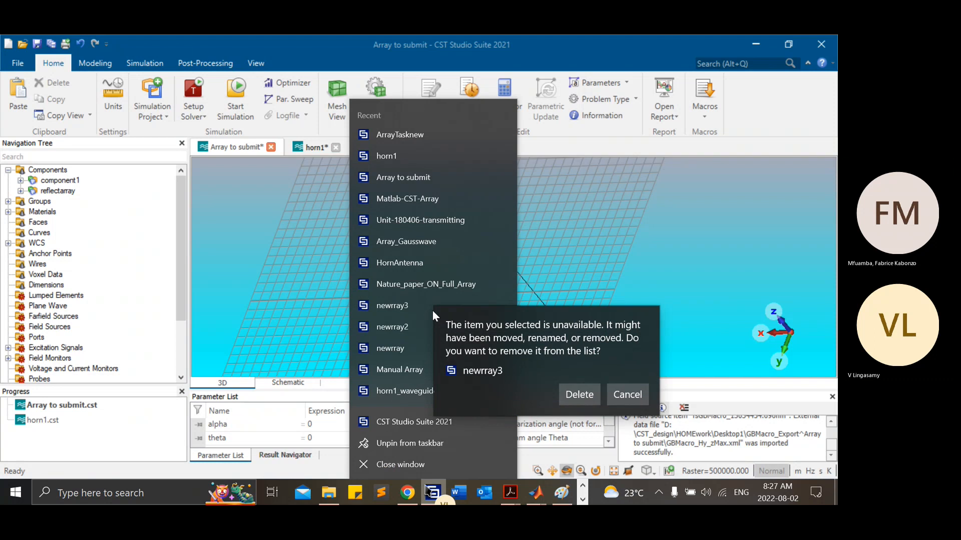
pyautogui.click(405, 327)
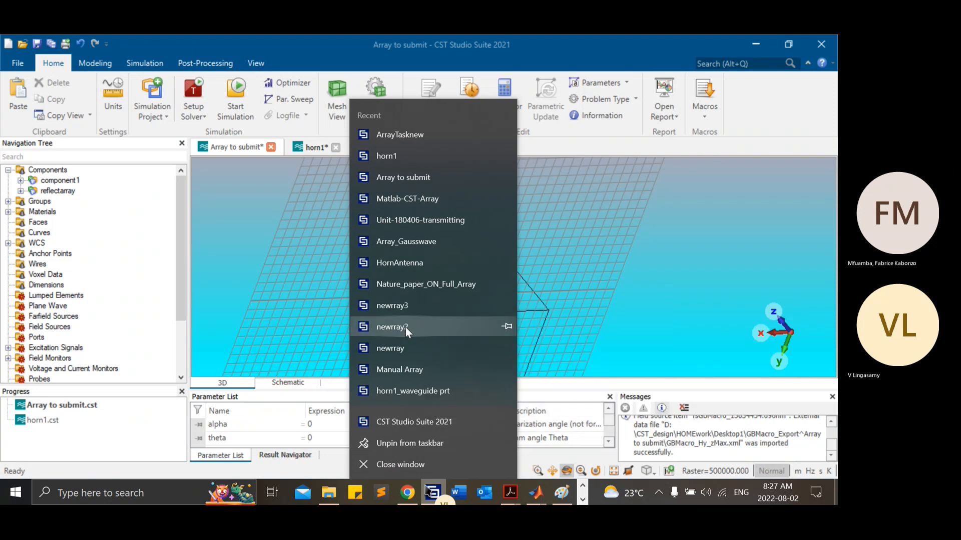
pyautogui.click(400, 347)
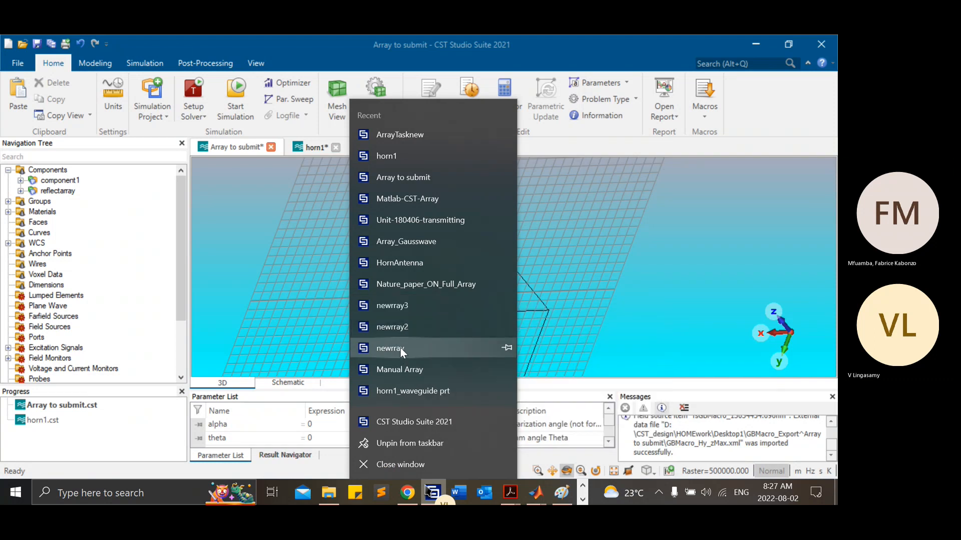
pyautogui.click(400, 347)
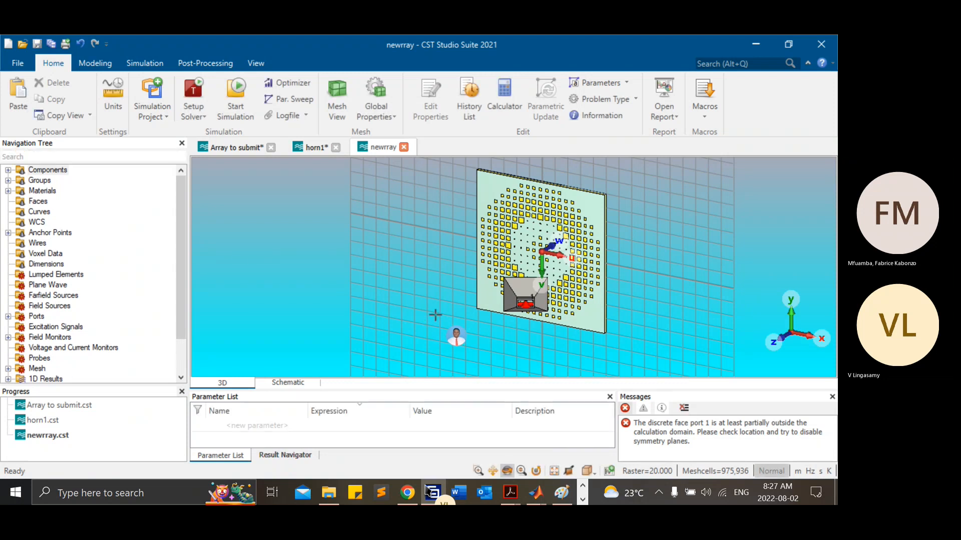
# Step: Display the farfield (f=2.2) [1] result and examine it together with the horn and array from several angles
pyautogui.moveTo(596, 299); pyautogui.dragTo(467, 107)
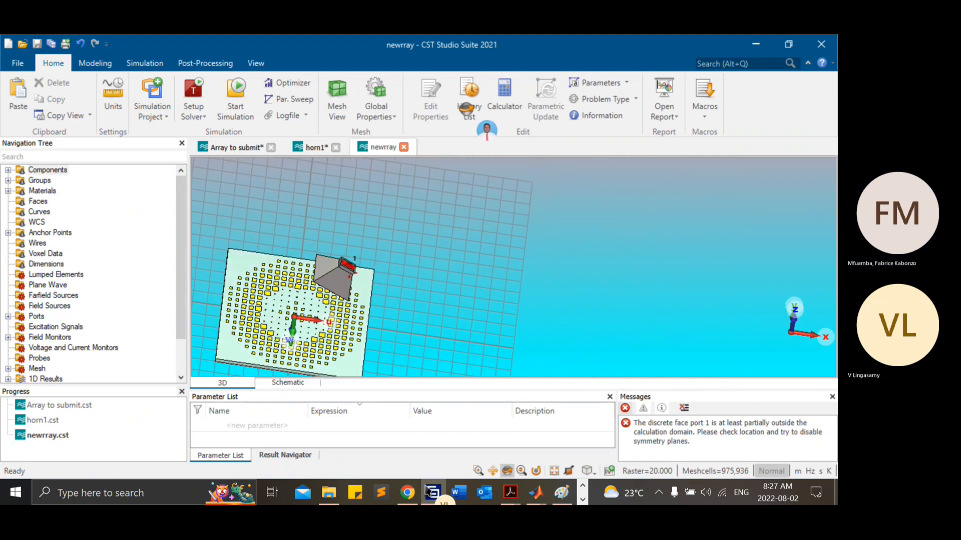
pyautogui.moveTo(277, 262); pyautogui.dragTo(345, 257)
pyautogui.moveTo(181, 268); pyautogui.dragTo(179, 328)
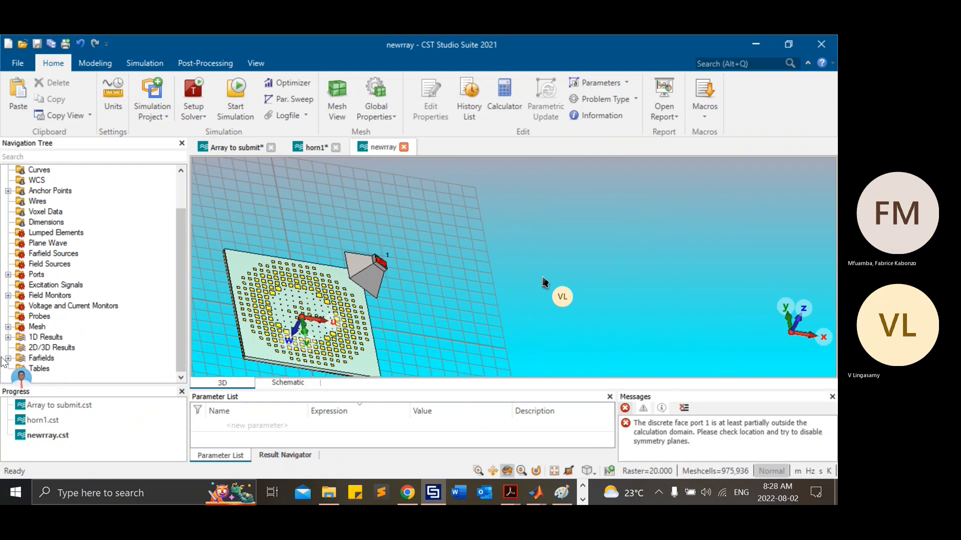
pyautogui.click(8, 359)
pyautogui.click(56, 370)
pyautogui.moveTo(593, 265); pyautogui.dragTo(559, 229)
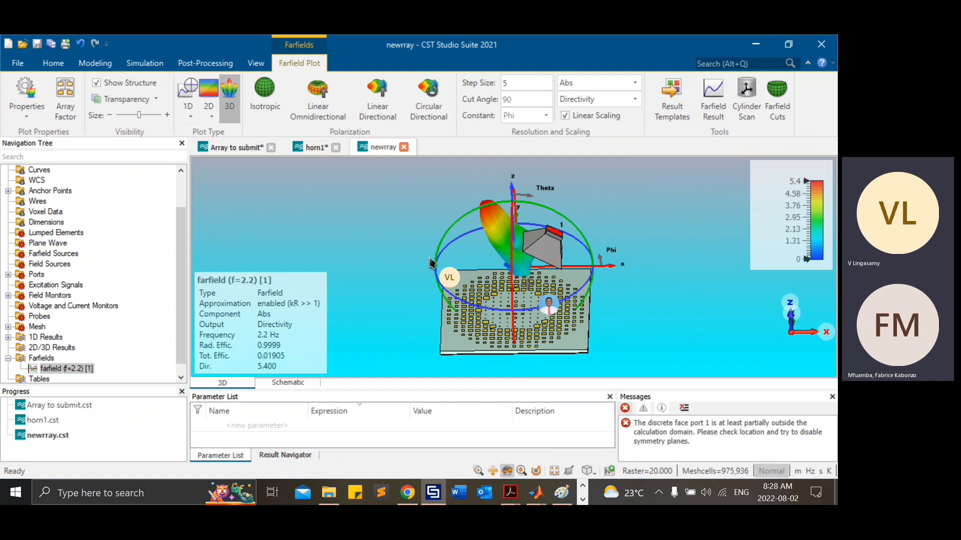
pyautogui.moveTo(536, 336); pyautogui.dragTo(534, 271)
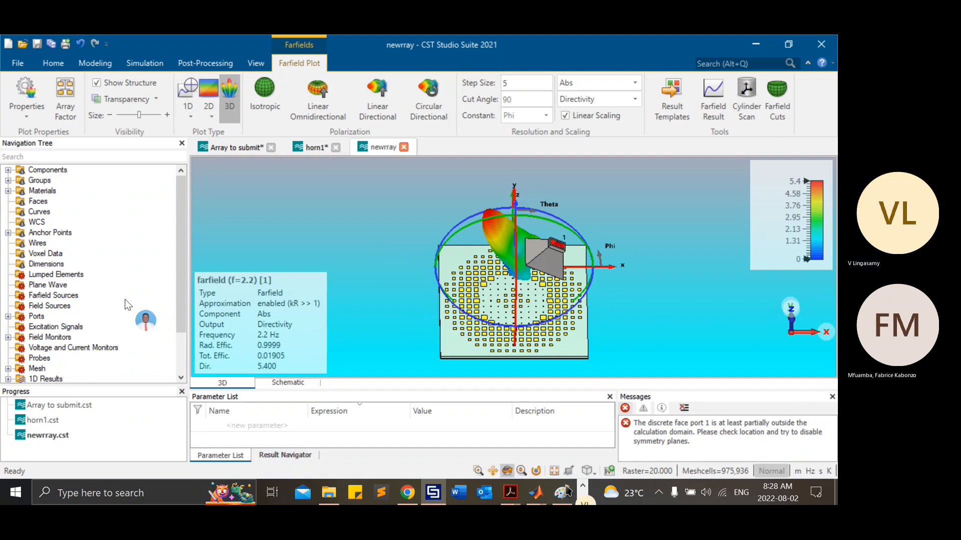
# Step: Return to the Array to submit project and select its reflectarray component
pyautogui.press('alt')
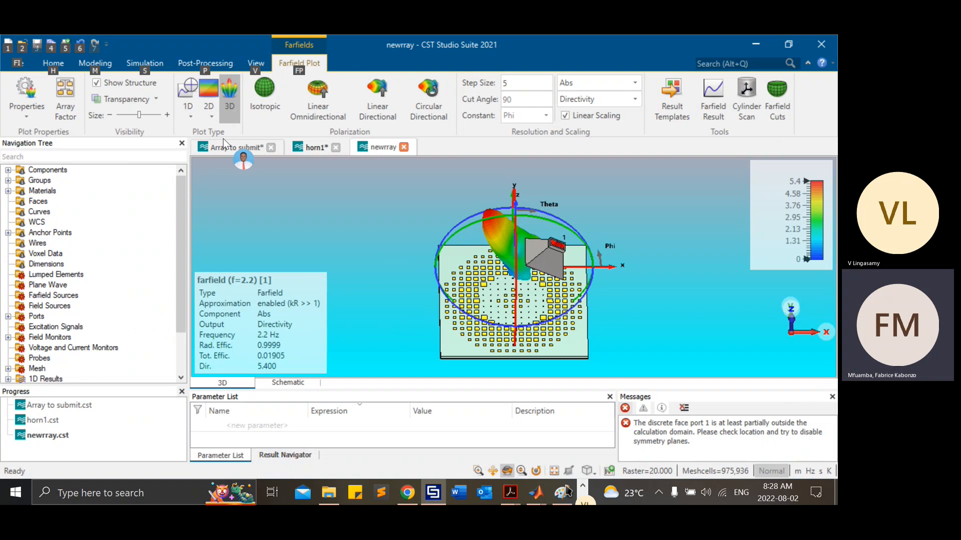
pyautogui.click(233, 151)
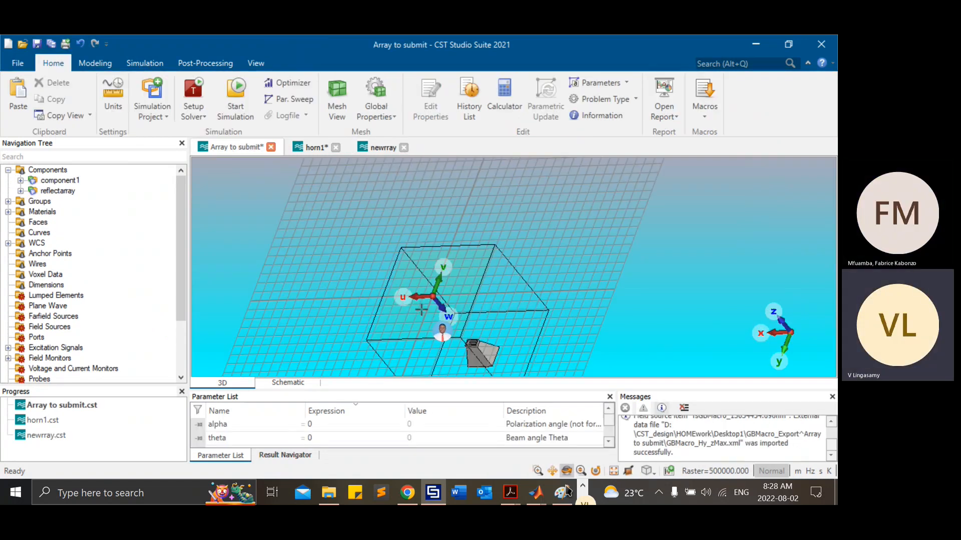
pyautogui.click(60, 191)
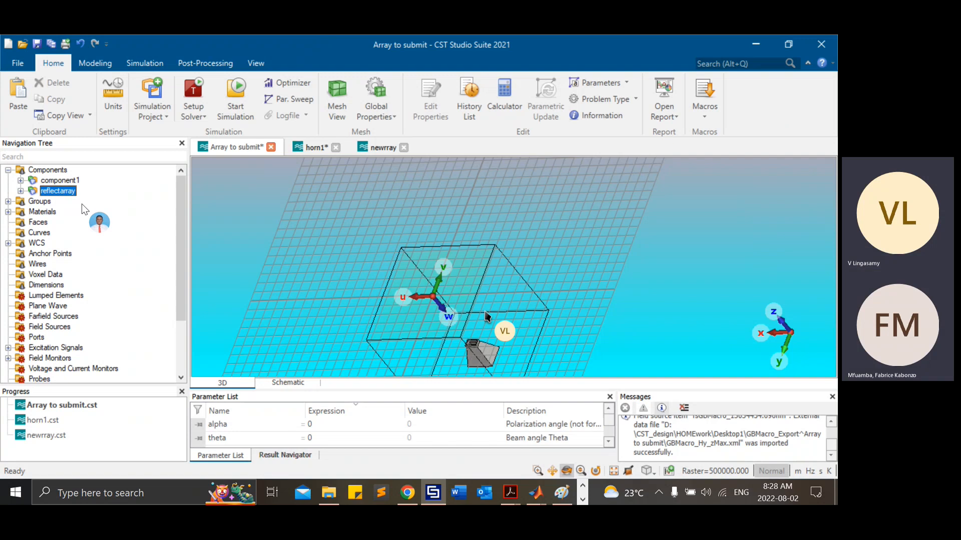
# Step: In the newrray project, open the history tree of solid1 under horn1/component1
pyautogui.click(380, 148)
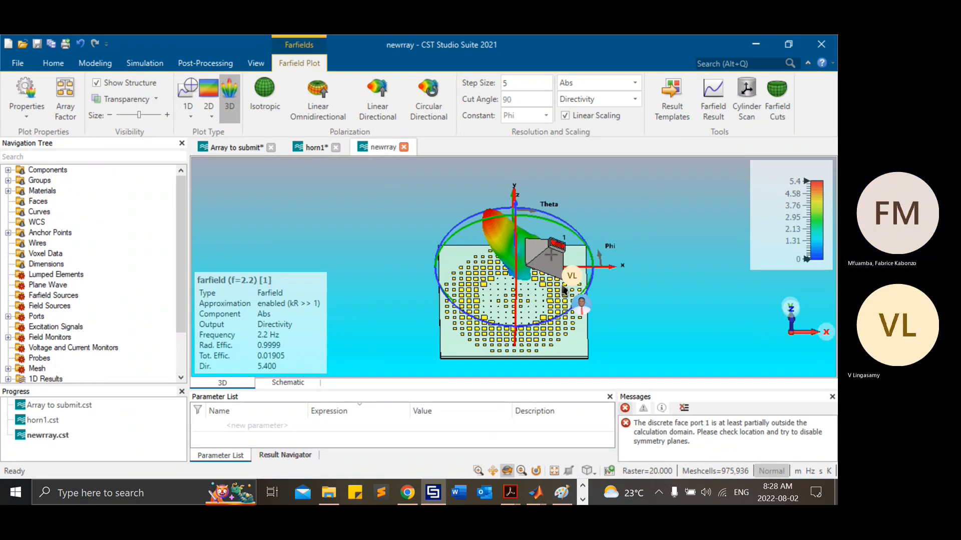
pyautogui.click(8, 170)
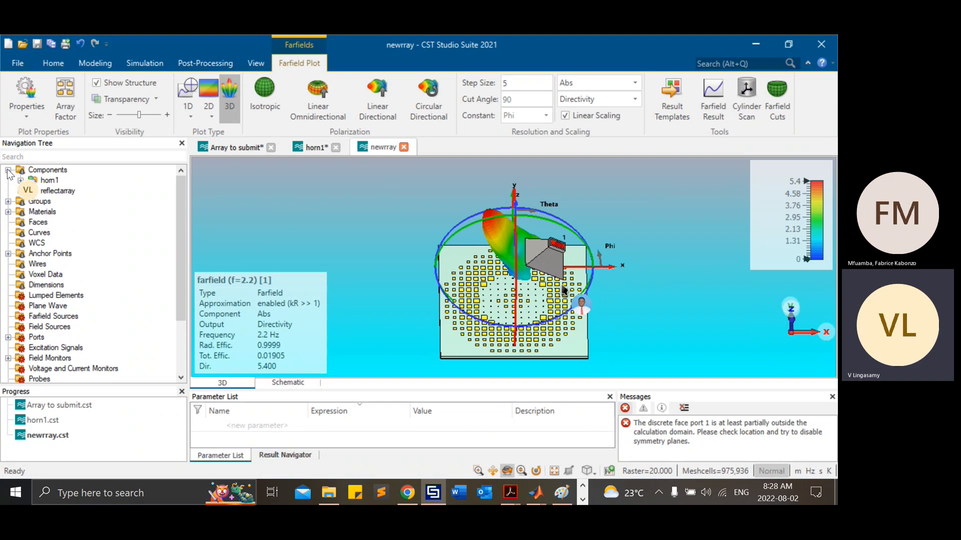
pyautogui.click(36, 182)
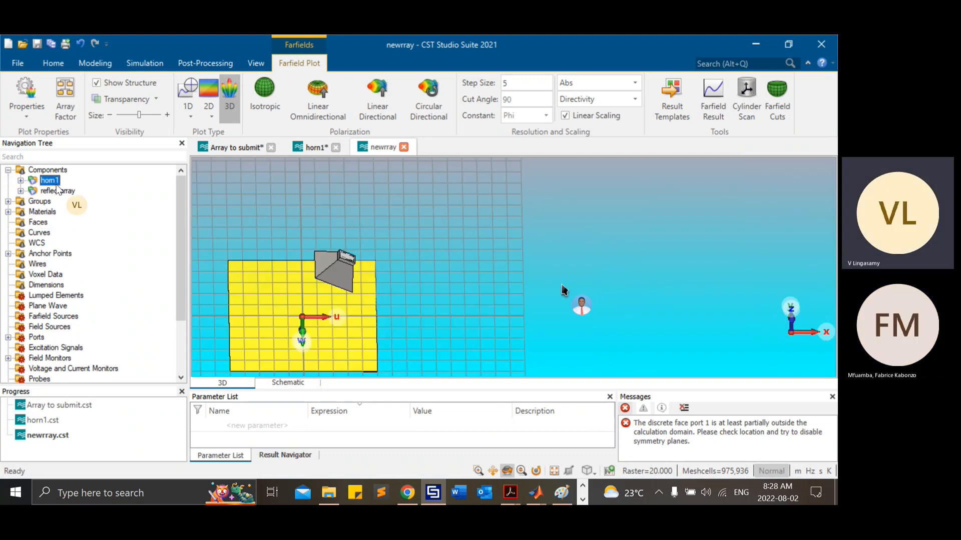
pyautogui.click(20, 180)
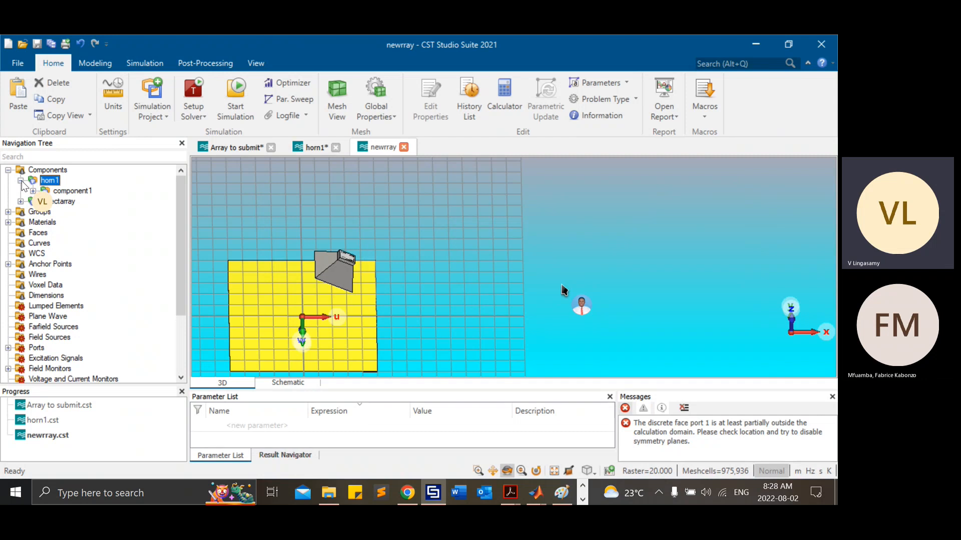
pyautogui.click(33, 191)
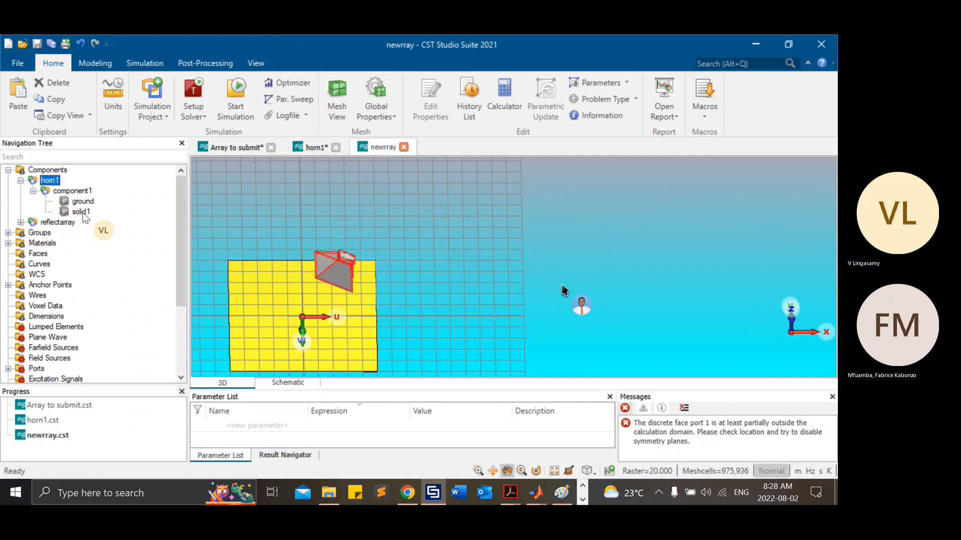
pyautogui.click(82, 212)
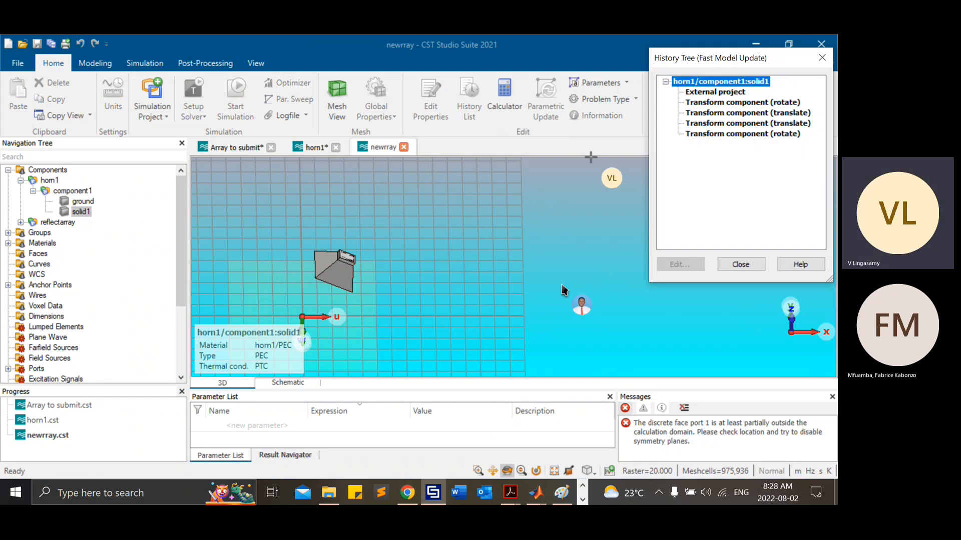
# Step: Inspect the first rotation and the first translation in solid1's history without changing them
pyautogui.click(726, 102)
pyautogui.doubleClick(725, 102)
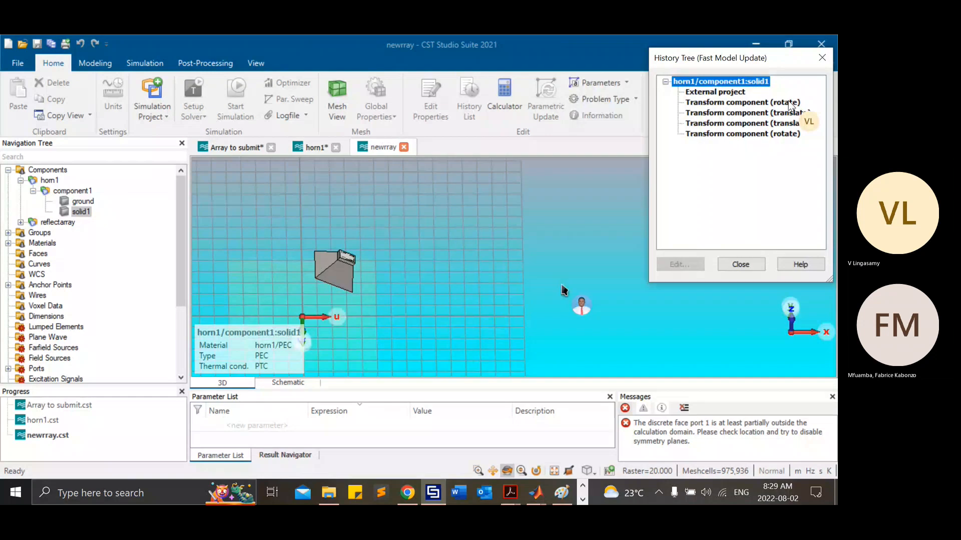
pyautogui.click(765, 122)
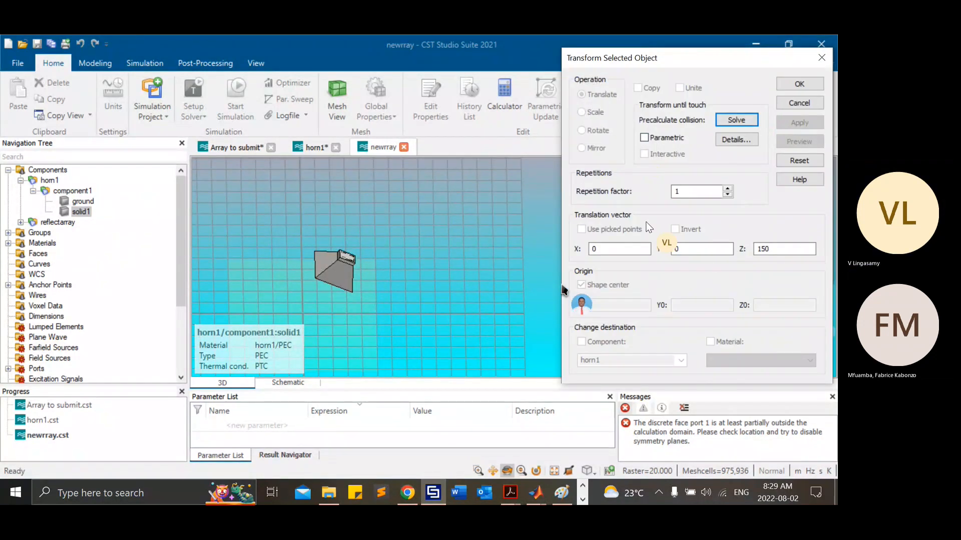
pyautogui.click(795, 104)
# Step: Set the X and Y values of solid1's second translation to 0, deleting current and parametric results but keeping the result cache
pyautogui.click(767, 125)
pyautogui.doubleClick(767, 126)
pyautogui.moveTo(693, 252); pyautogui.dragTo(616, 245)
pyautogui.press('Left')
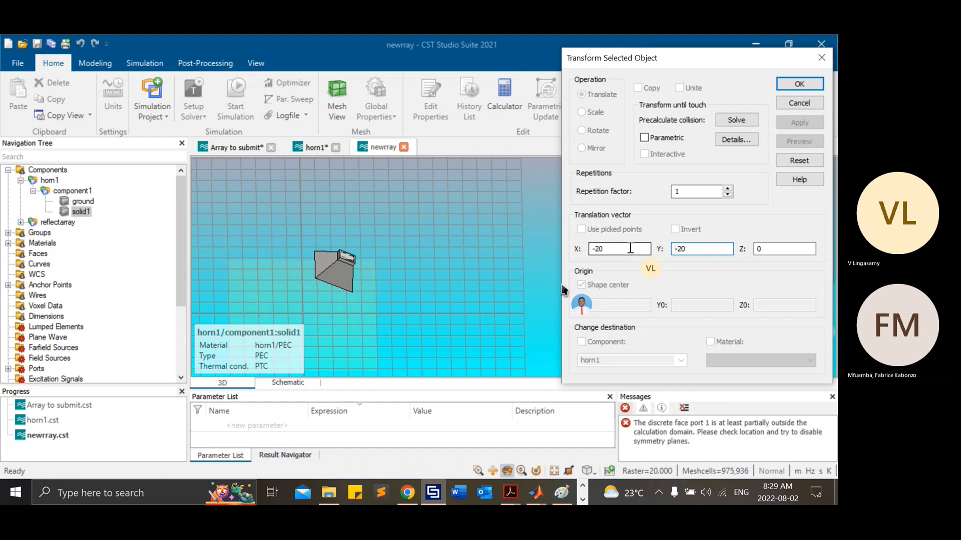
pyautogui.press('Delete')
pyautogui.press('Delete')
pyautogui.press('Delete')
pyautogui.write('0')
pyautogui.click(609, 250)
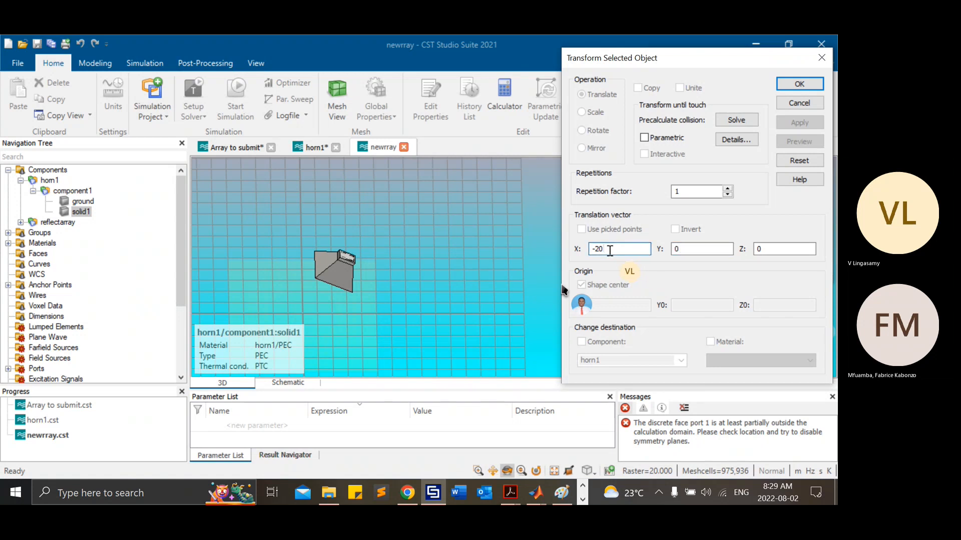
pyautogui.press('BackSpace')
pyautogui.press('BackSpace')
pyautogui.write('0')
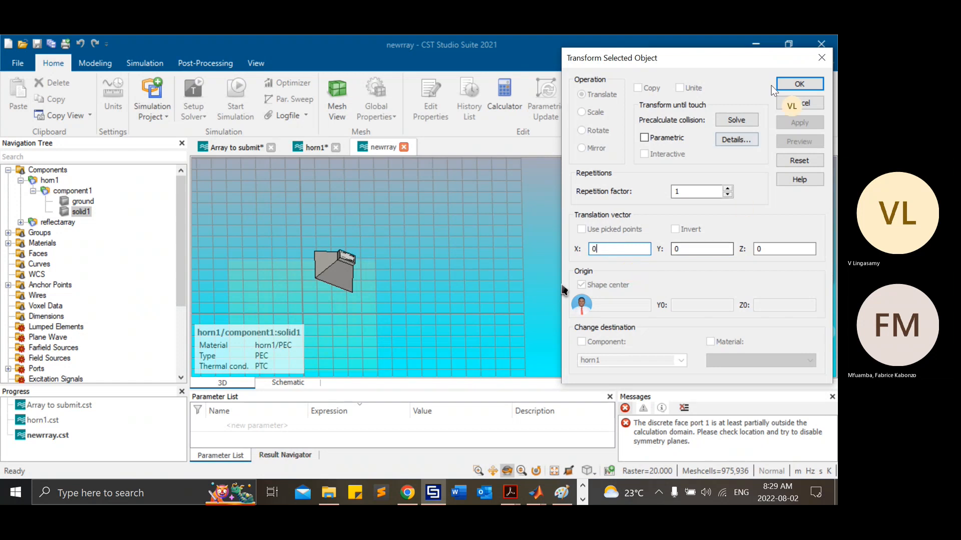
pyautogui.click(798, 85)
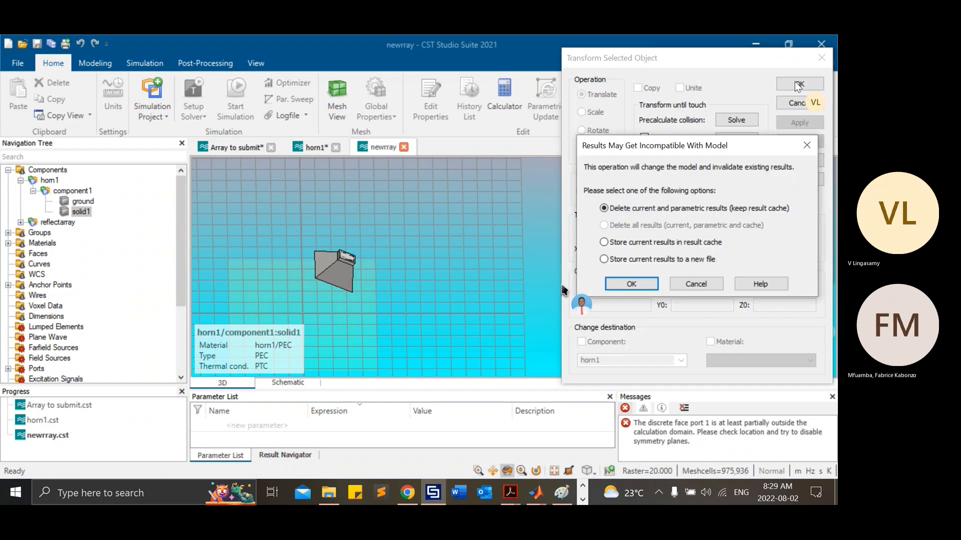
pyautogui.click(632, 284)
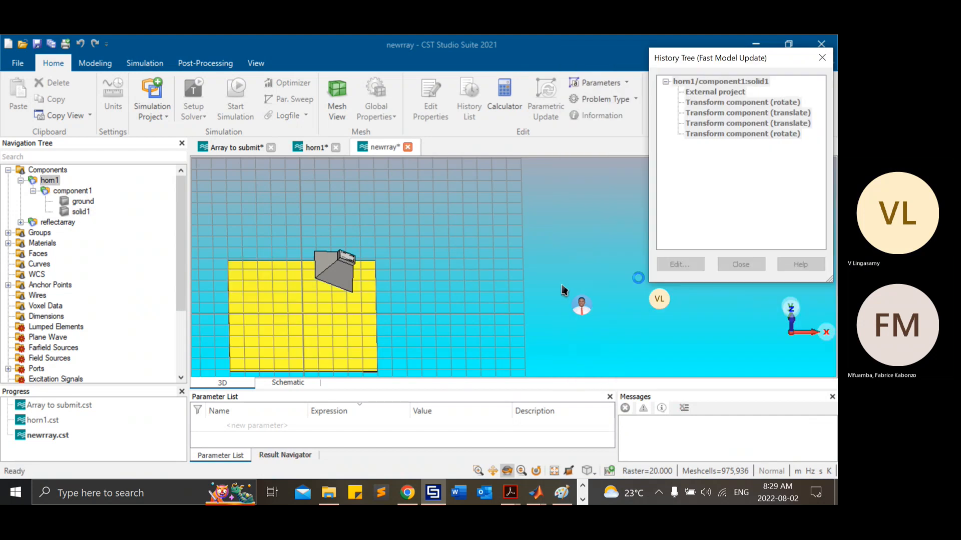
# Step: Set the Y angle of solid1's last rotation to 0, close the history tree and show all components
pyautogui.click(726, 133)
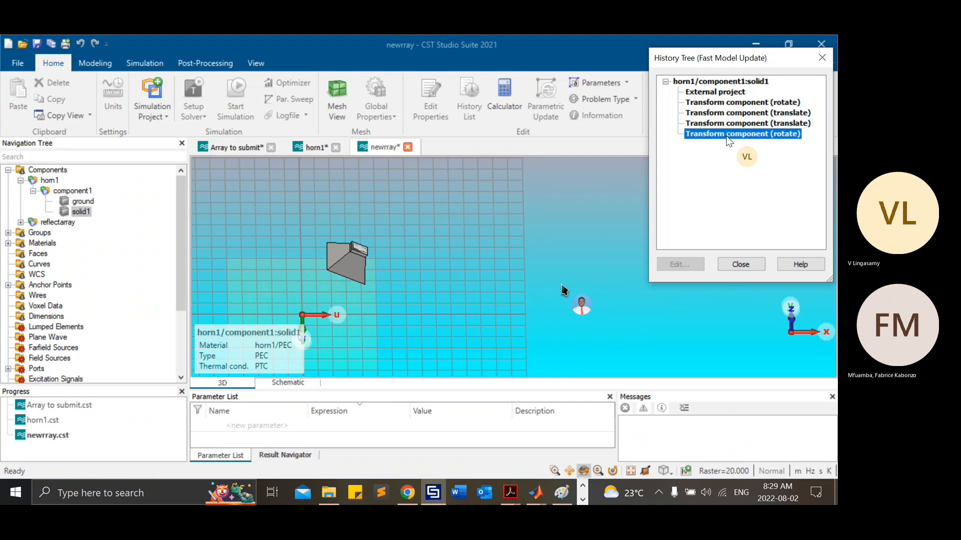
pyautogui.doubleClick(726, 136)
pyautogui.moveTo(689, 249); pyautogui.dragTo(634, 253)
pyautogui.write('30')
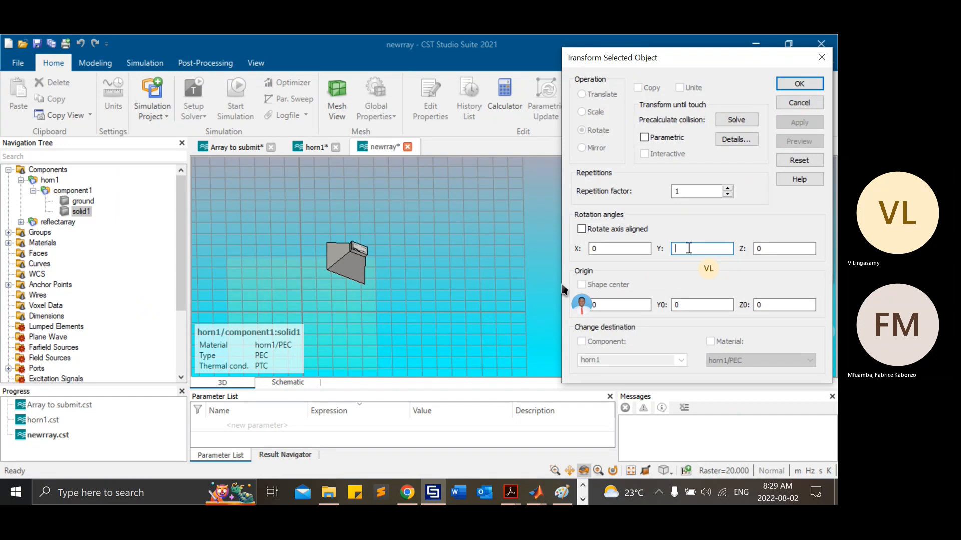
pyautogui.write('0')
pyautogui.click(799, 83)
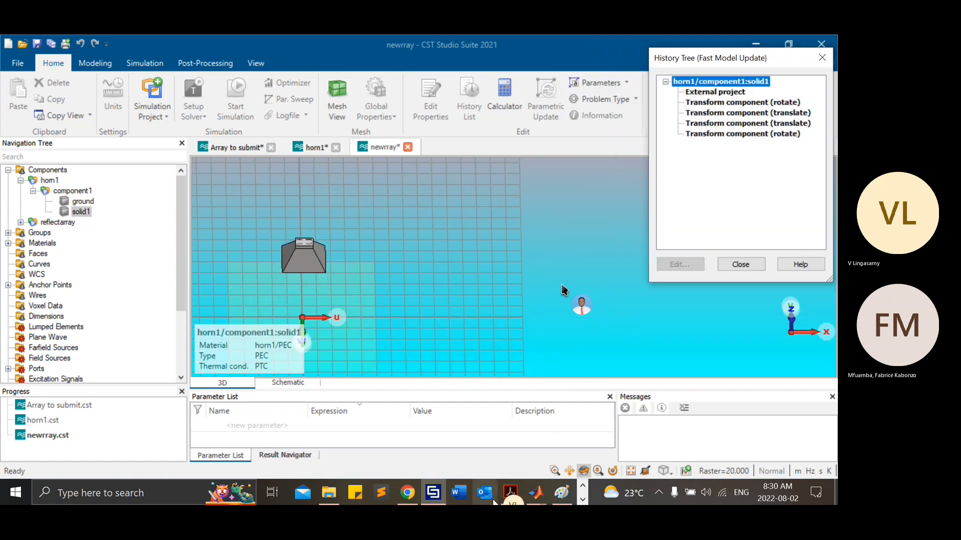
pyautogui.click(742, 262)
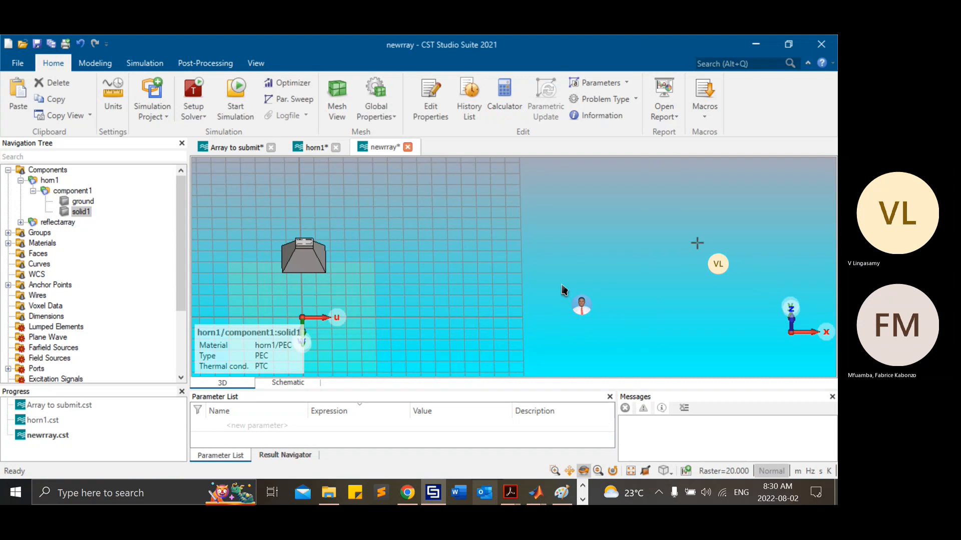
pyautogui.click(48, 170)
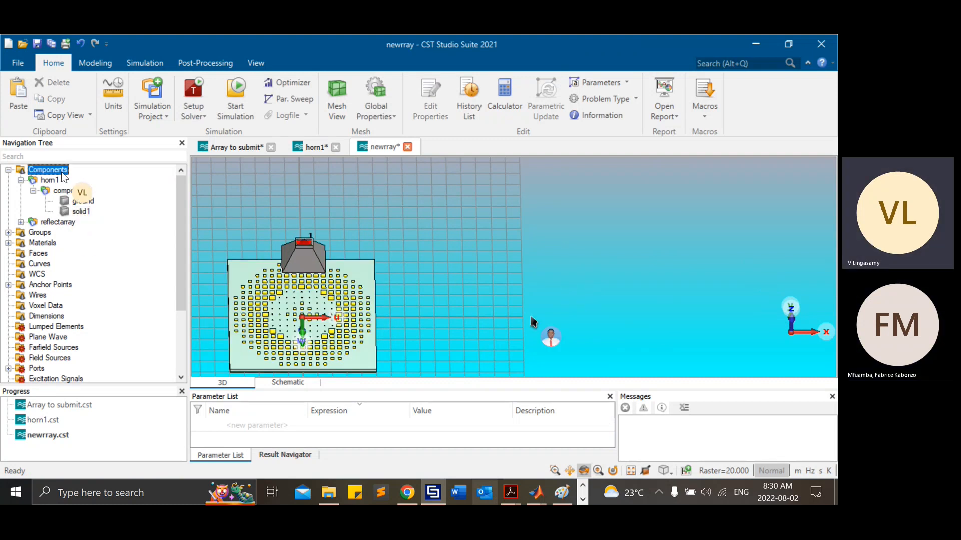
# Step: Delete port1 of horn1 from the project's ports and confirm the deletion
pyautogui.scroll(-3, 19, 360)
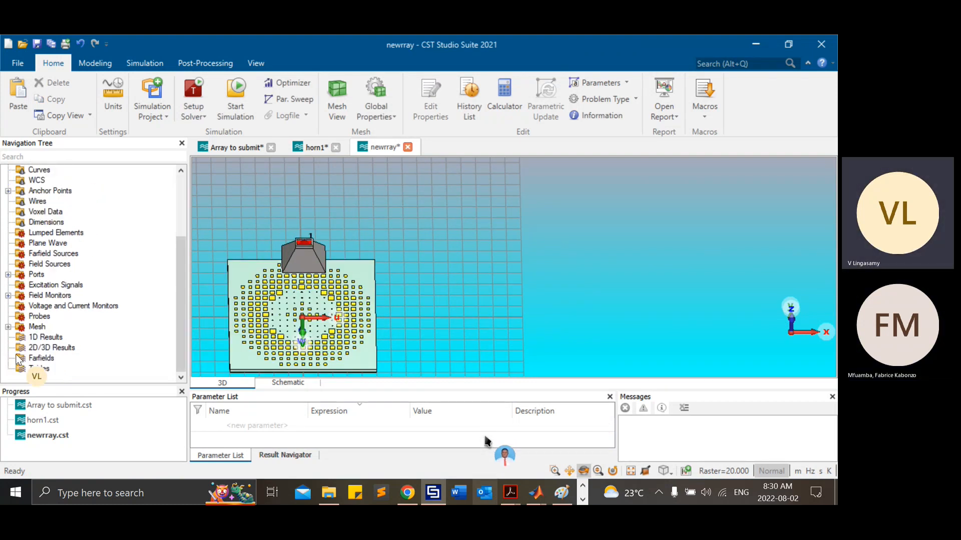
pyautogui.click(9, 275)
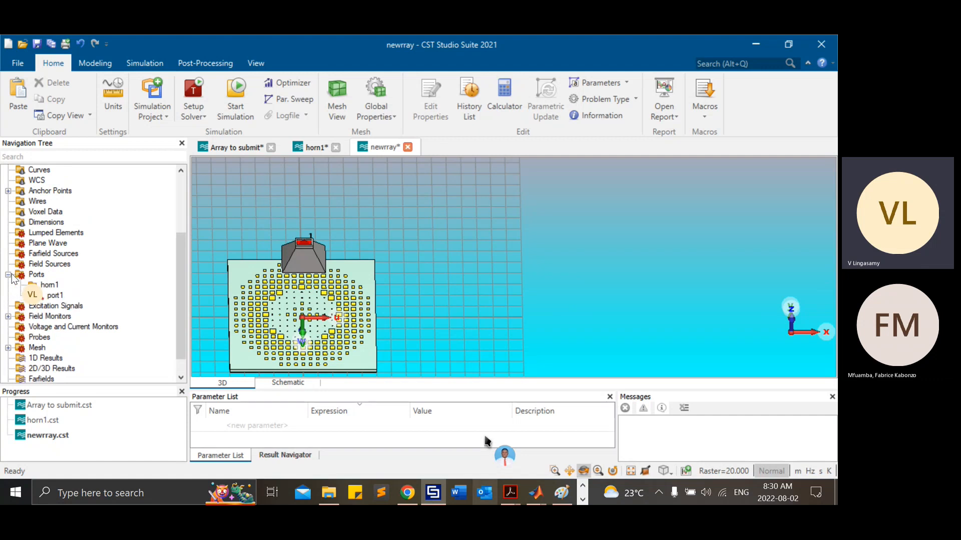
pyautogui.click(55, 296)
pyautogui.press('Delete')
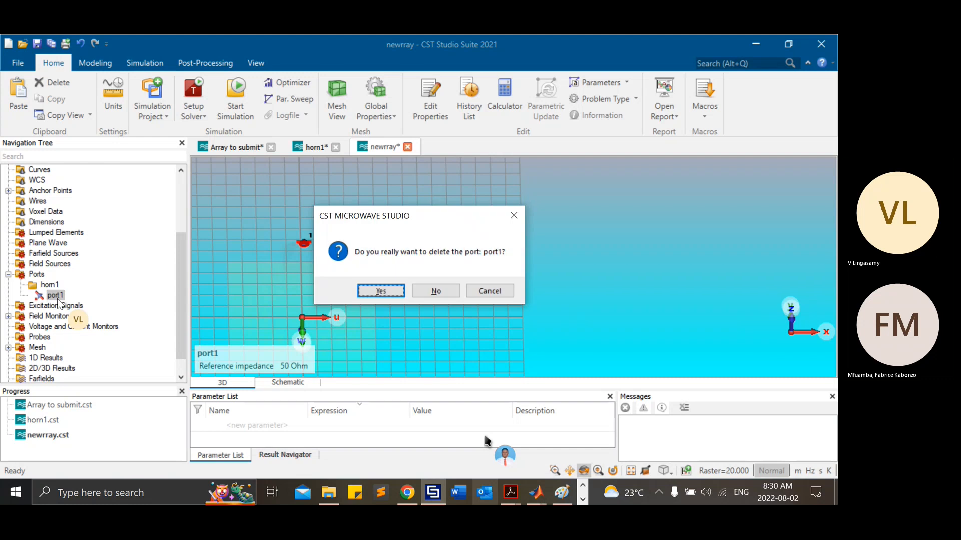
pyautogui.press('Return')
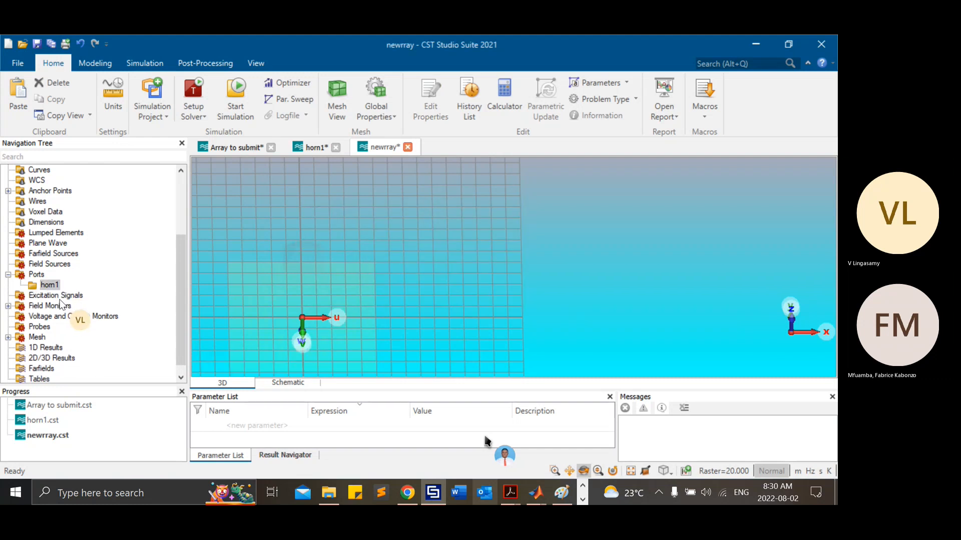
# Step: Pick the rectangular rim face at the horn's feed end and create a waveguide port on it
pyautogui.scroll(3, 86, 189)
pyautogui.click(55, 170)
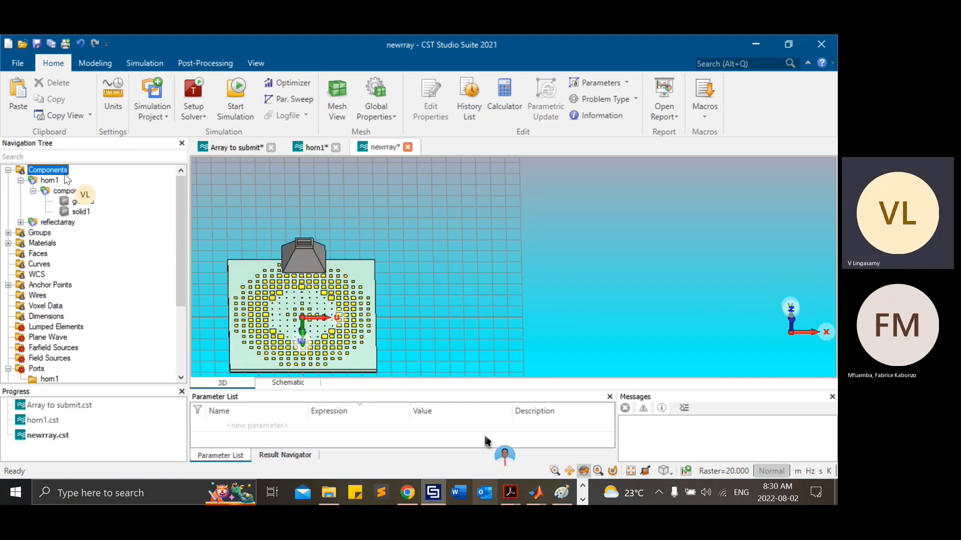
pyautogui.scroll(6, 277, 241)
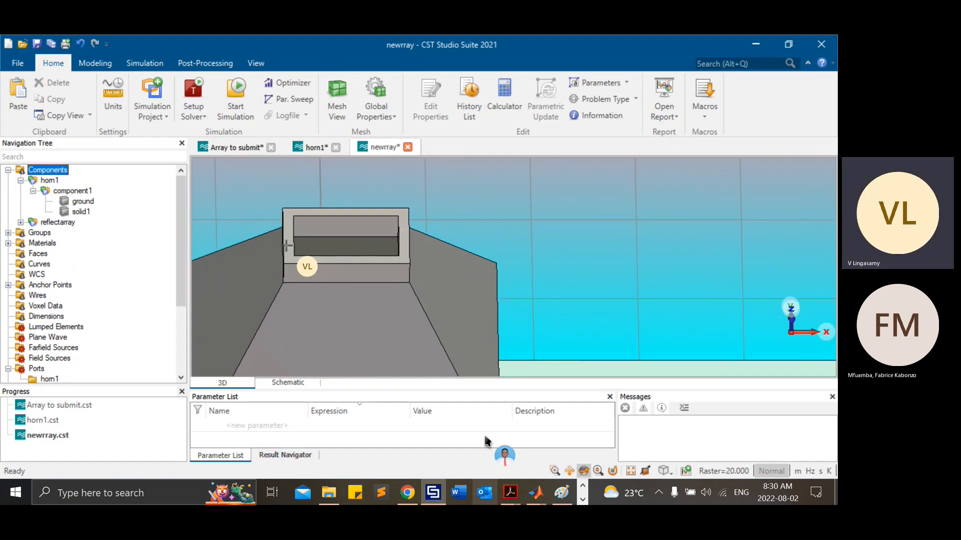
pyautogui.press('s')
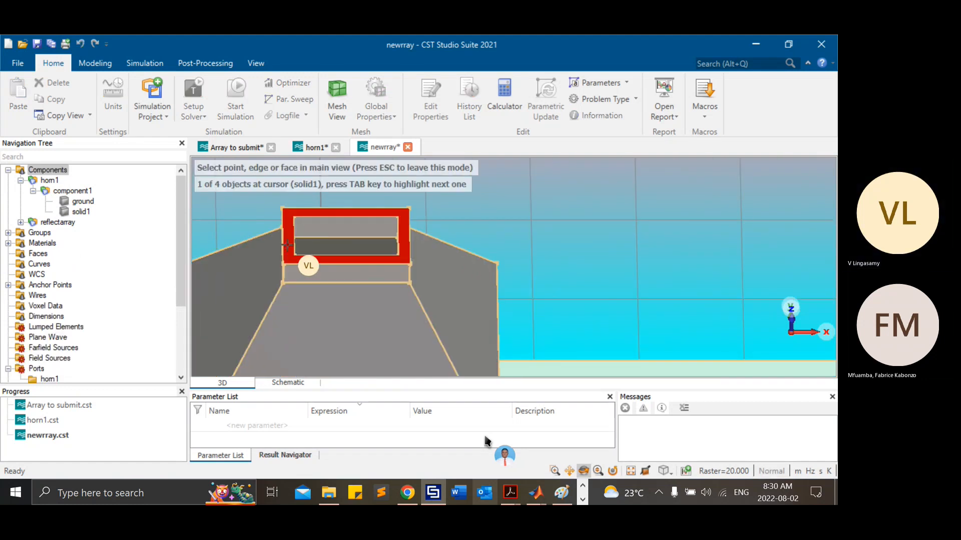
pyautogui.click(288, 245)
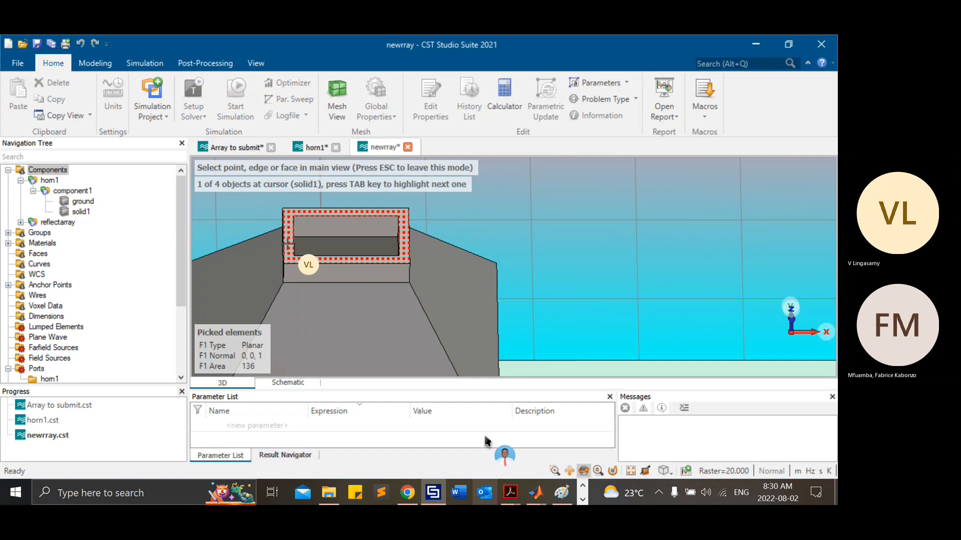
pyautogui.click(145, 63)
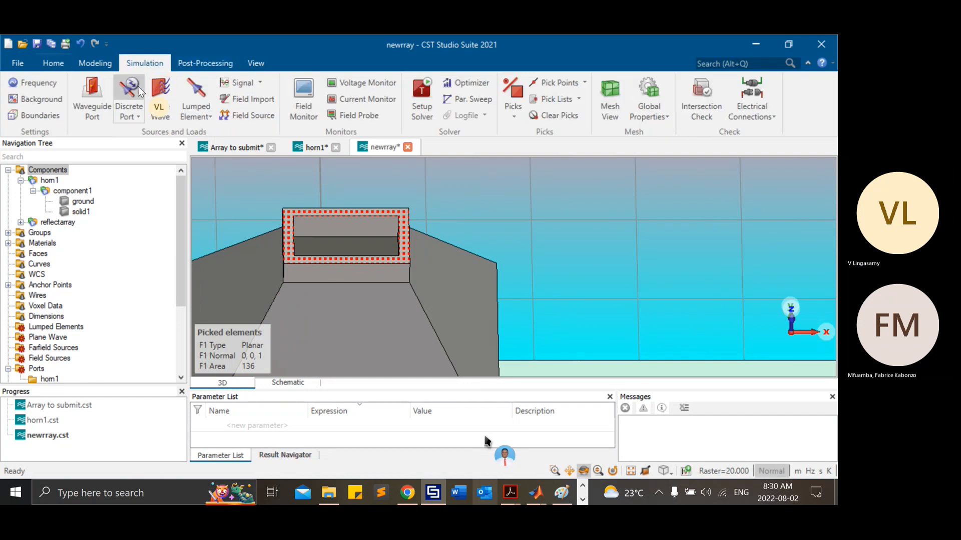
pyautogui.click(99, 91)
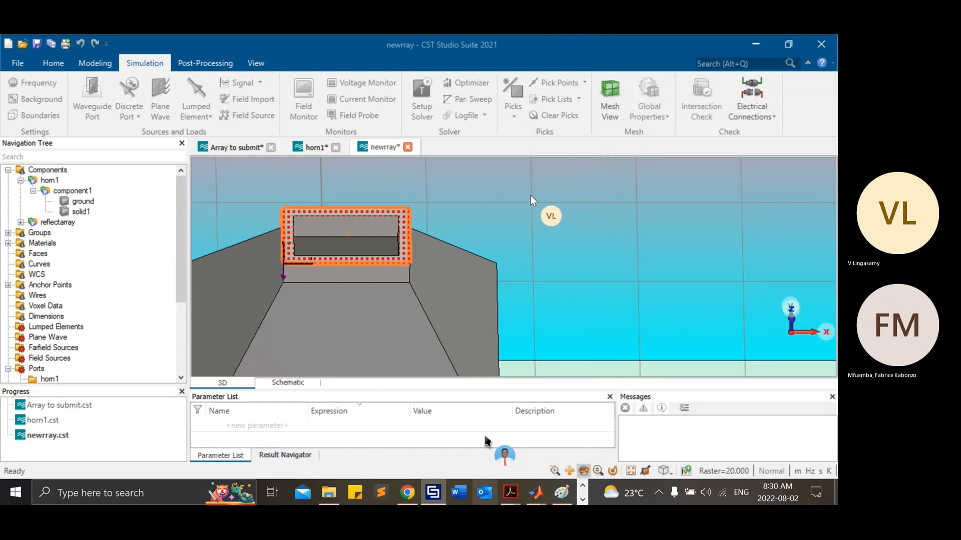
# Step: Delete the ground solid from horn1/component1
pyautogui.click(48, 170)
pyautogui.click(85, 202)
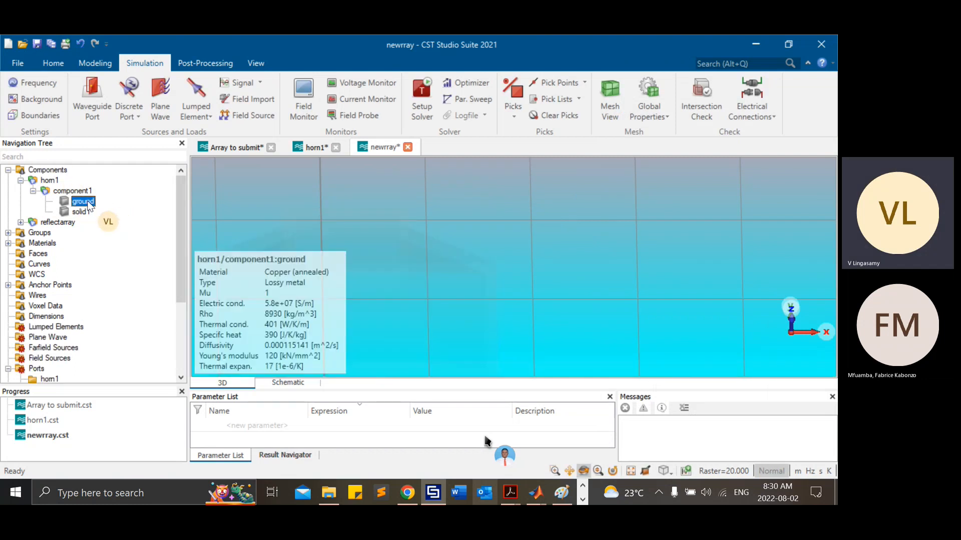
pyautogui.scroll(-4, 468, 222)
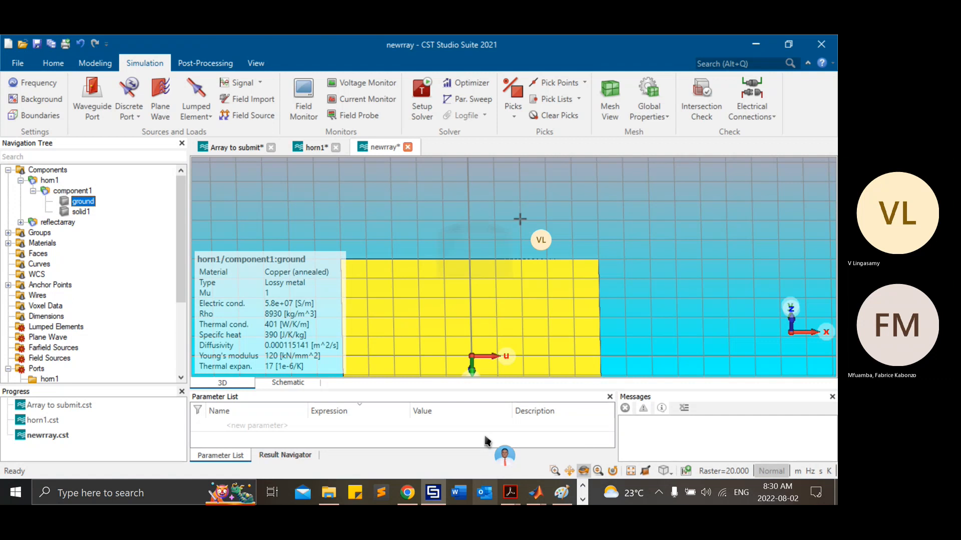
# Step: View the reflectarray component on its own and return to showing all components
pyautogui.click(21, 222)
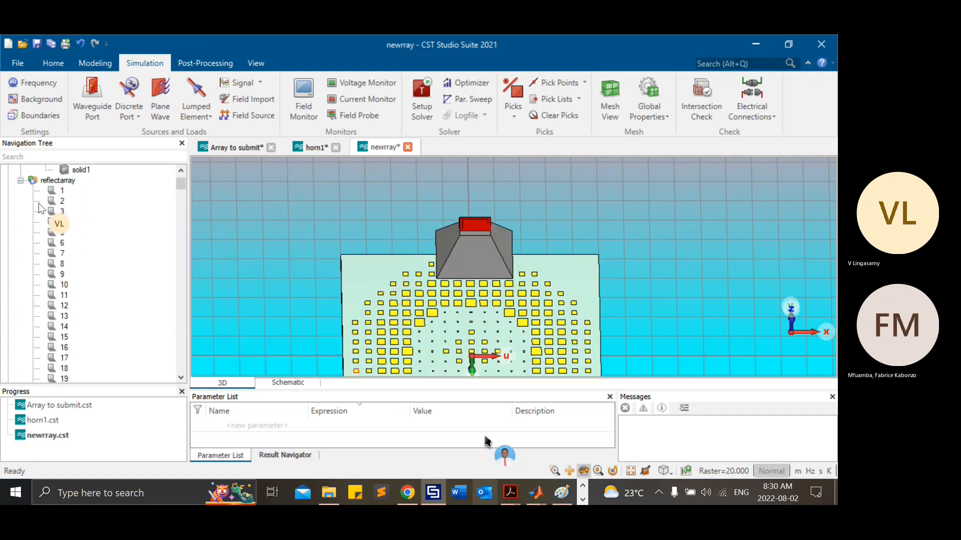
pyautogui.scroll(1, 123, 195)
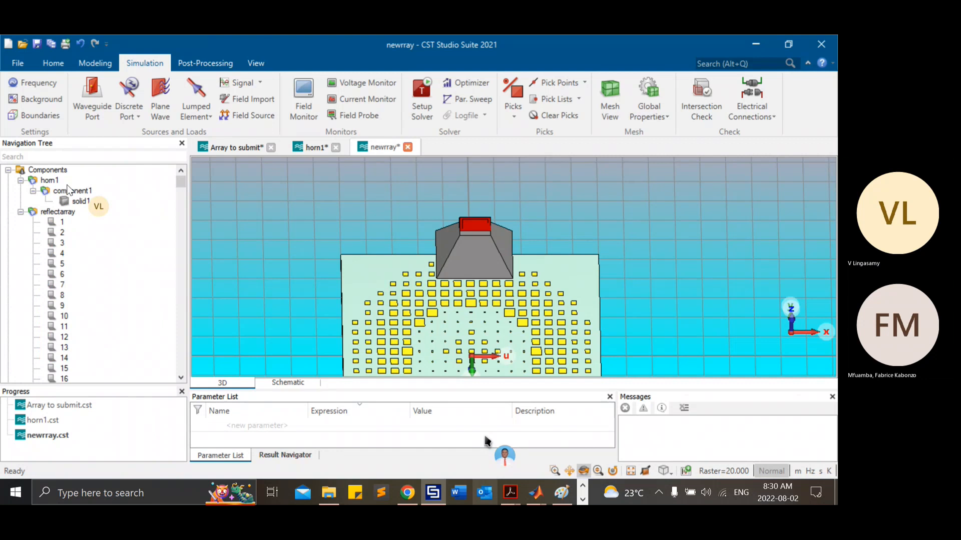
pyautogui.click(20, 211)
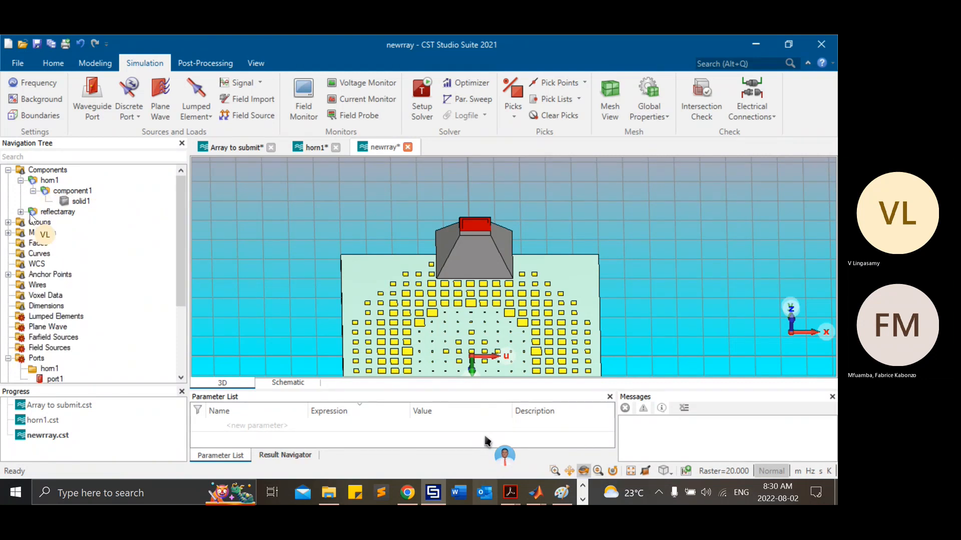
pyautogui.click(53, 212)
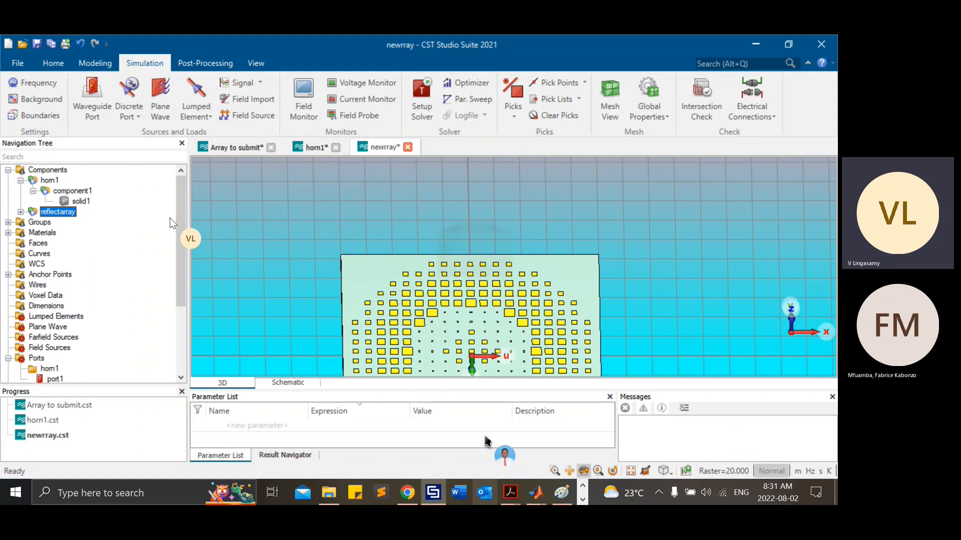
pyautogui.scroll(-1, 341, 234)
pyautogui.scroll(-1, 340, 234)
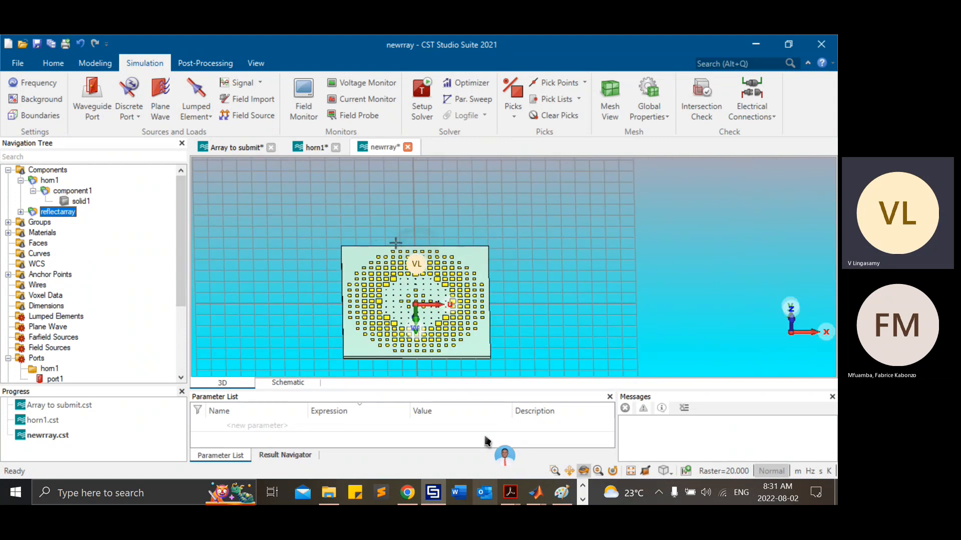
pyautogui.click(48, 169)
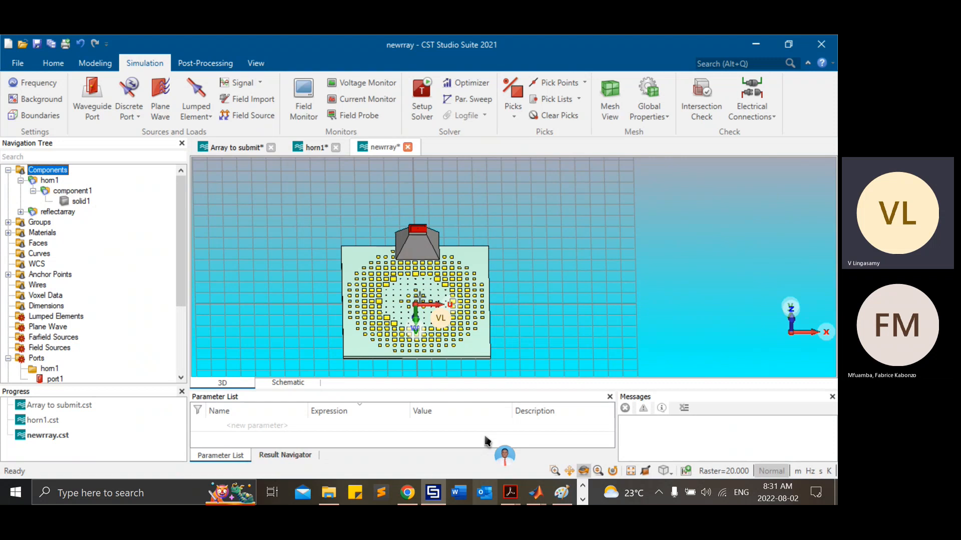
# Step: Open the Transform settings for the whole reflectarray component
pyautogui.click(64, 213)
pyautogui.hotkey('ctrl', 't')
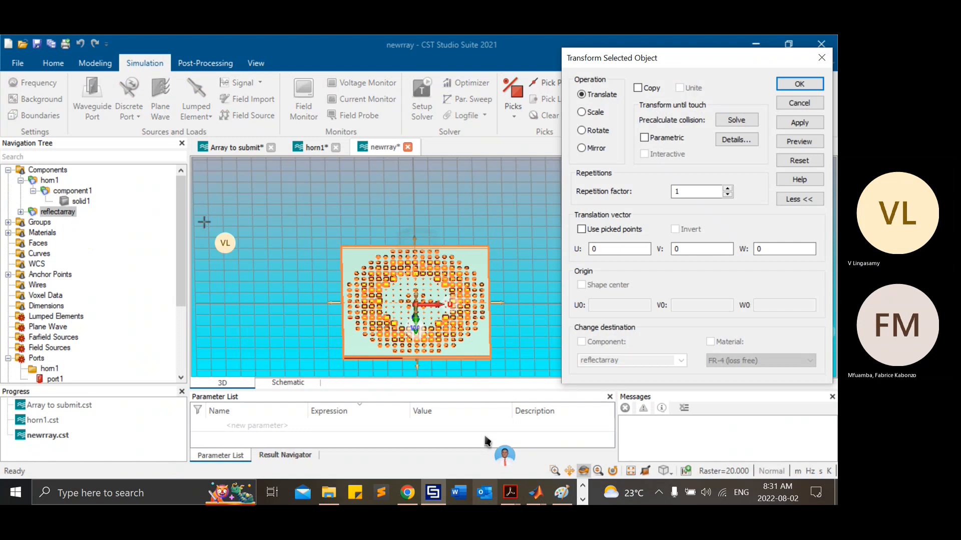
pyautogui.moveTo(634, 61); pyautogui.dragTo(320, 70)
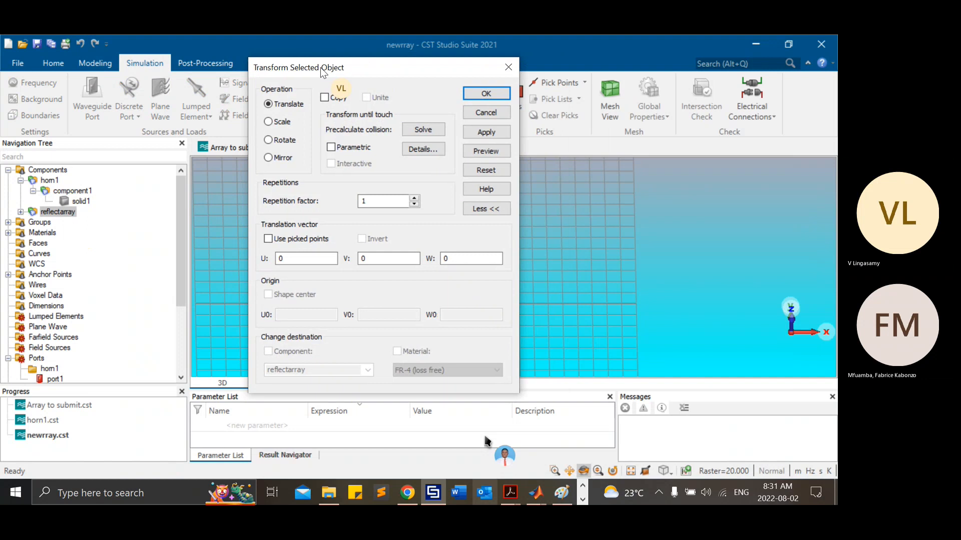
# Step: Preview a translation of the reflectarray by 30 along V
pyautogui.doubleClick(365, 259)
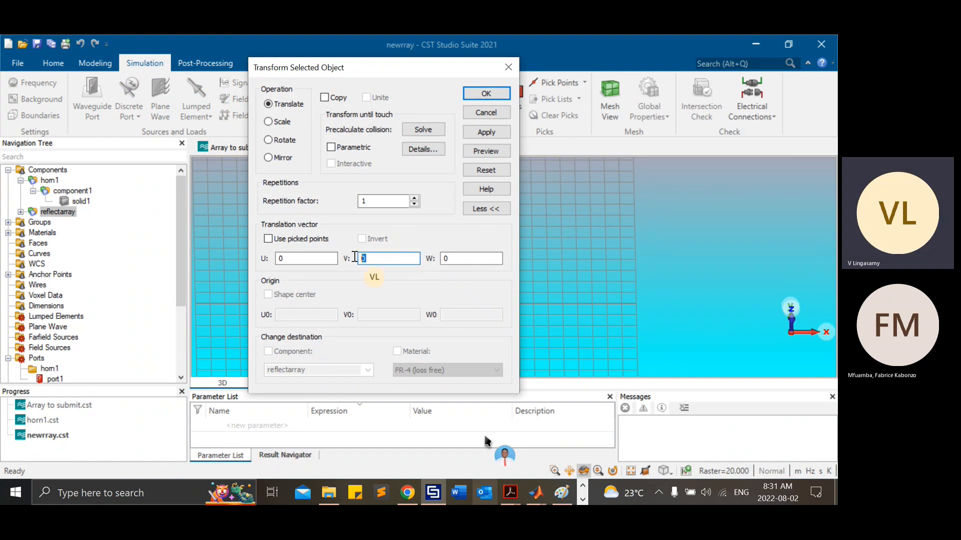
pyautogui.write('30')
pyautogui.click(472, 151)
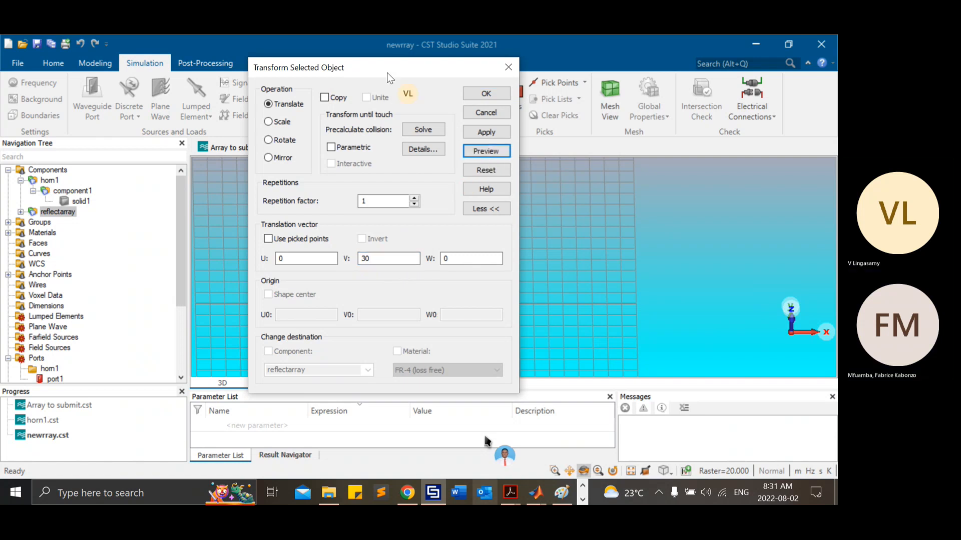
pyautogui.moveTo(389, 78); pyautogui.dragTo(566, 99)
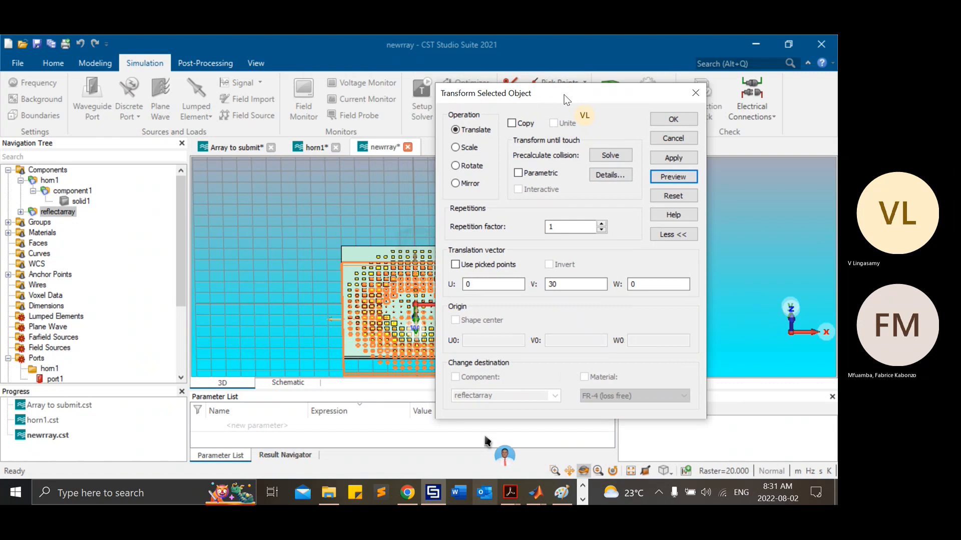
pyautogui.moveTo(566, 98); pyautogui.dragTo(294, 271)
pyautogui.click(587, 292)
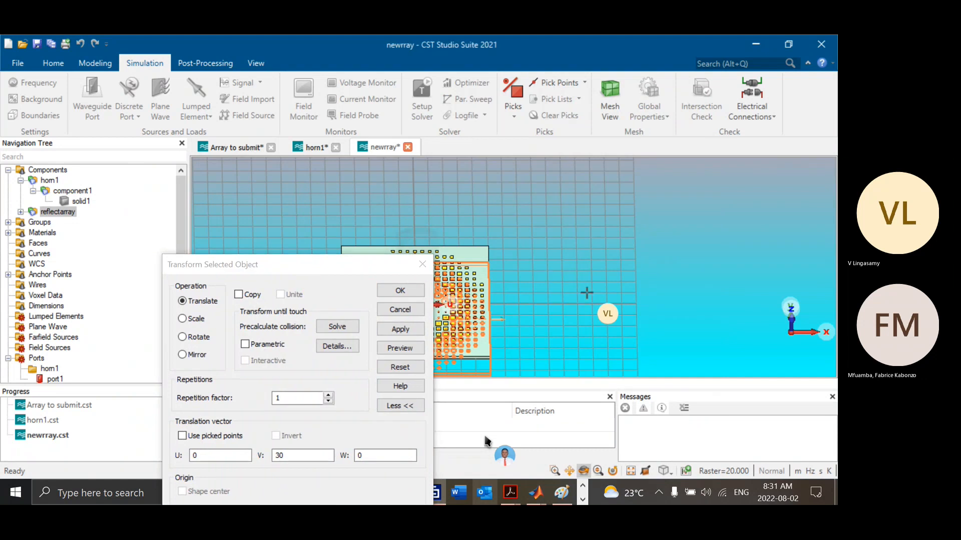
# Step: Rotate the reflectarray by 30 degrees about the V axis and view it together with the horn
pyautogui.click(194, 338)
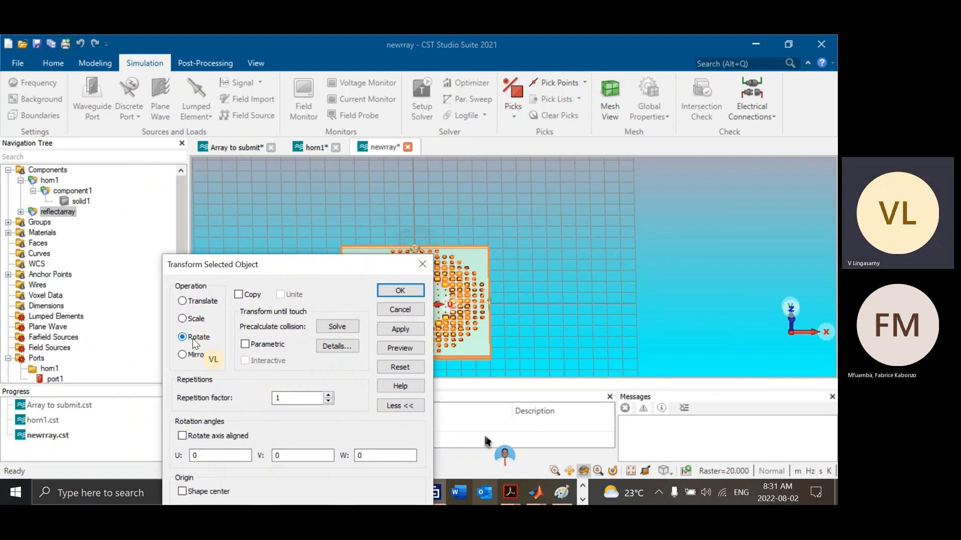
pyautogui.doubleClick(292, 455)
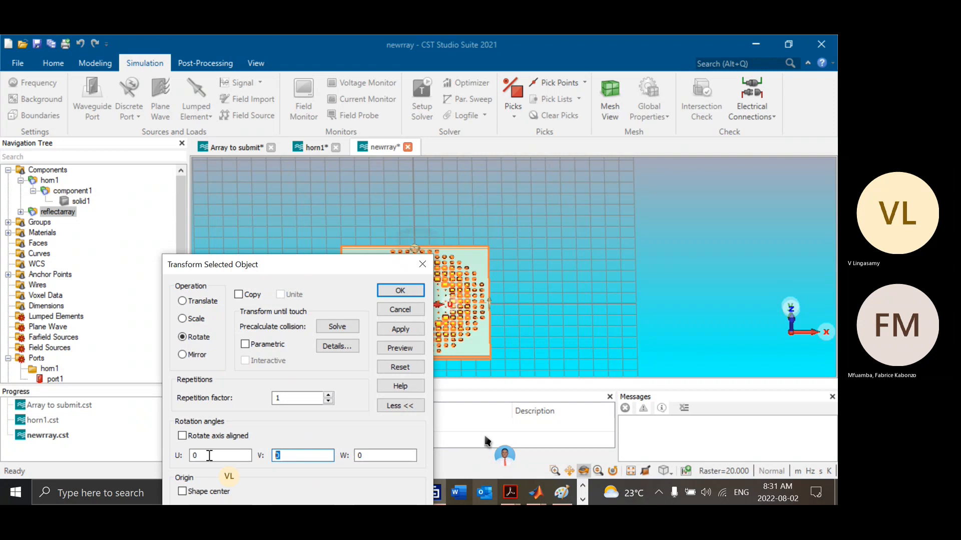
pyautogui.write('3')
pyautogui.click(390, 350)
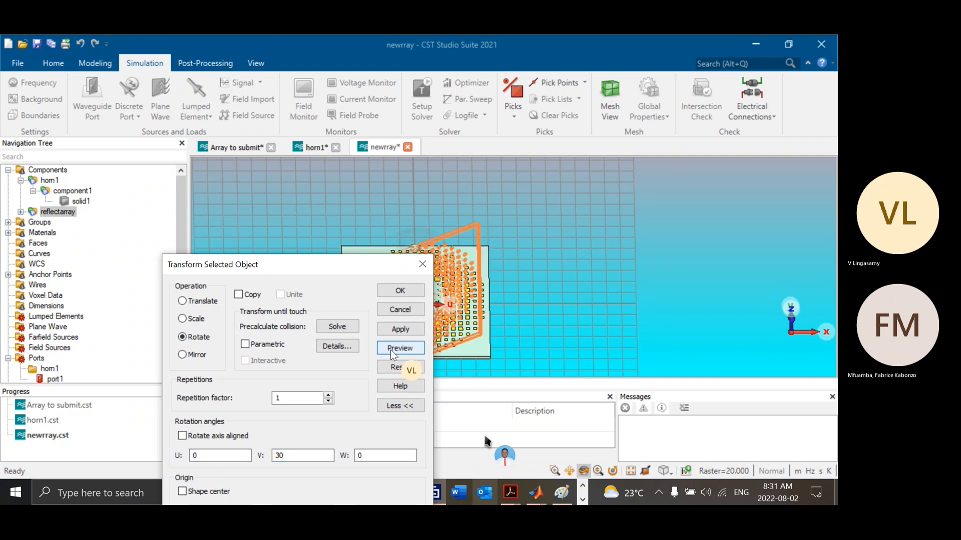
pyautogui.click(405, 295)
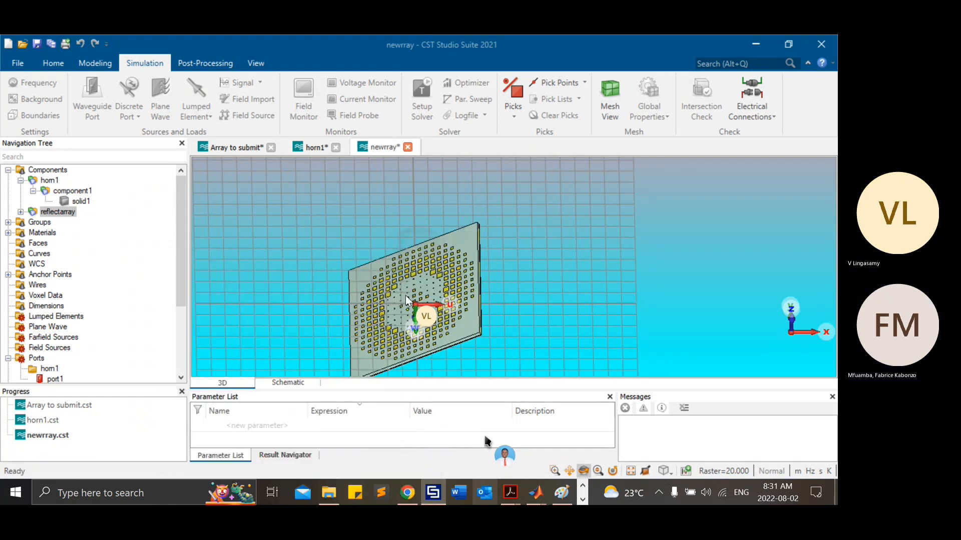
pyautogui.click(50, 170)
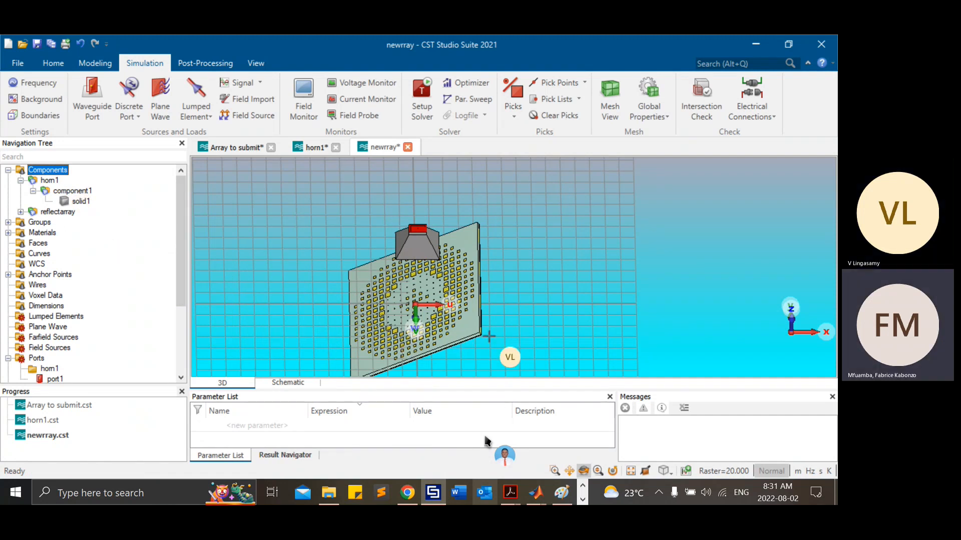
pyautogui.click(581, 471)
pyautogui.moveTo(427, 307); pyautogui.dragTo(518, 221)
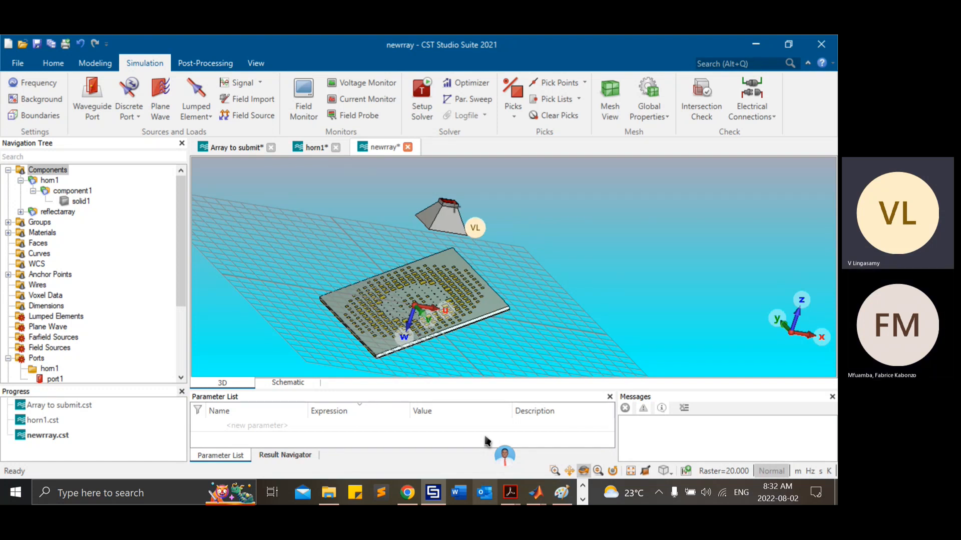
# Step: Switch to Paint and draw freehand pencil strokes around the rectangle's upper-right corner and right edge, and at the start of the horizontal line
pyautogui.click(561, 492)
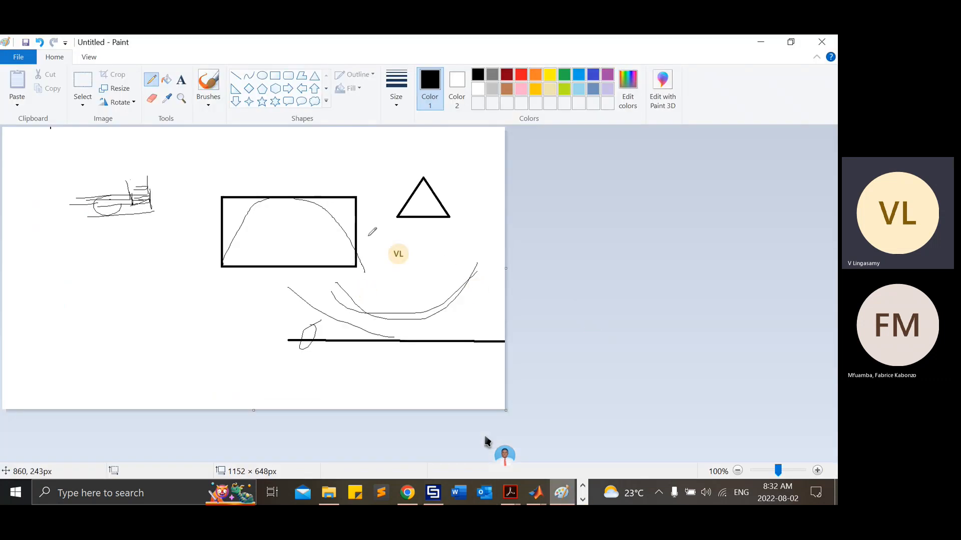
pyautogui.moveTo(315, 184); pyautogui.dragTo(356, 222)
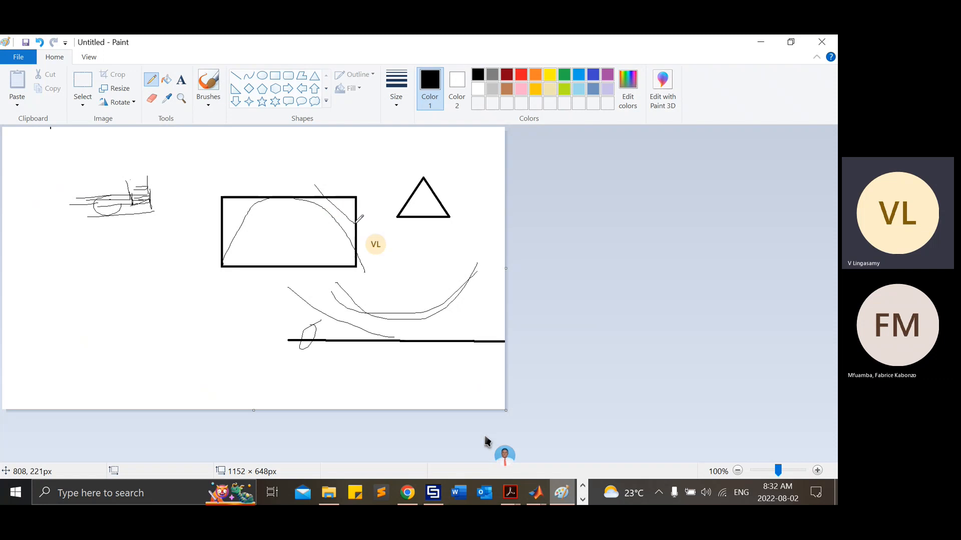
pyautogui.moveTo(285, 324); pyautogui.dragTo(289, 351)
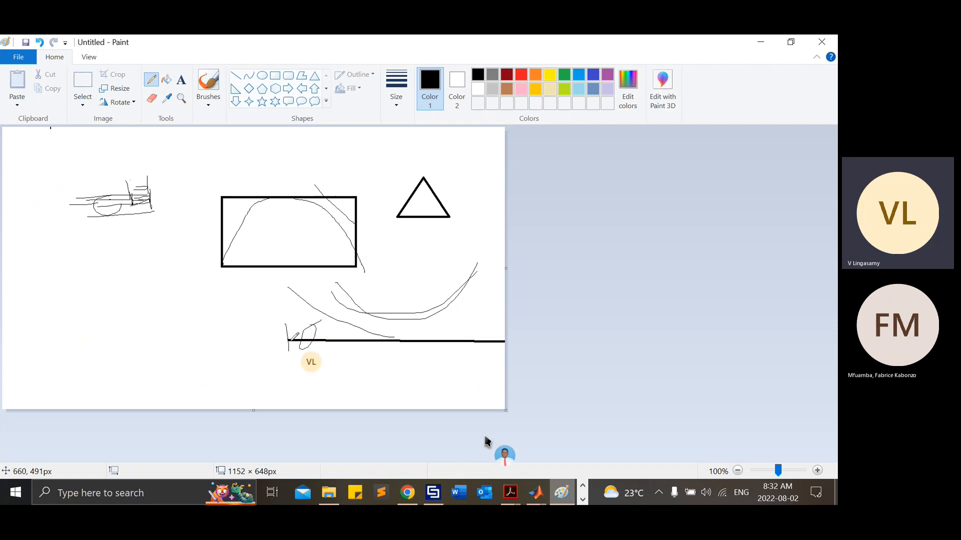
pyautogui.moveTo(354, 213); pyautogui.dragTo(354, 278)
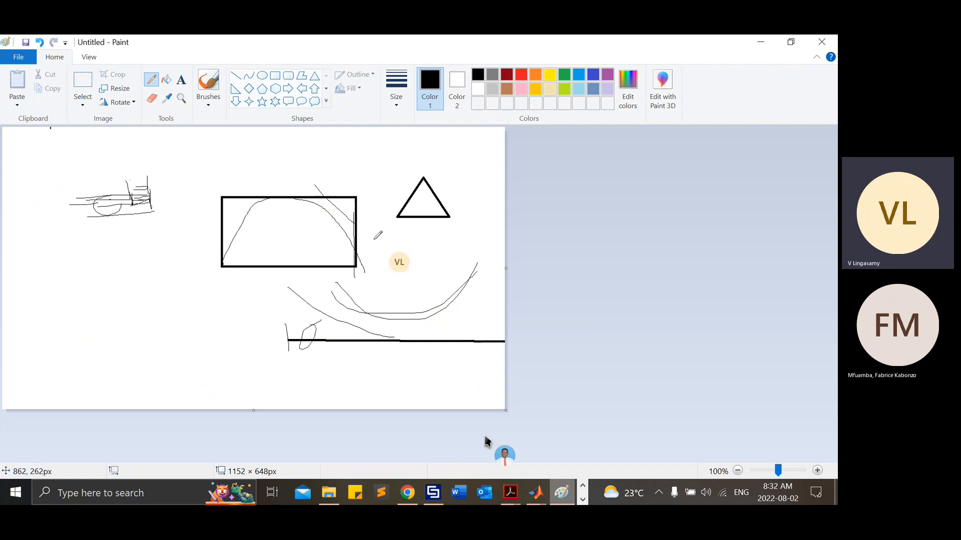
pyautogui.moveTo(356, 228); pyautogui.dragTo(495, 335)
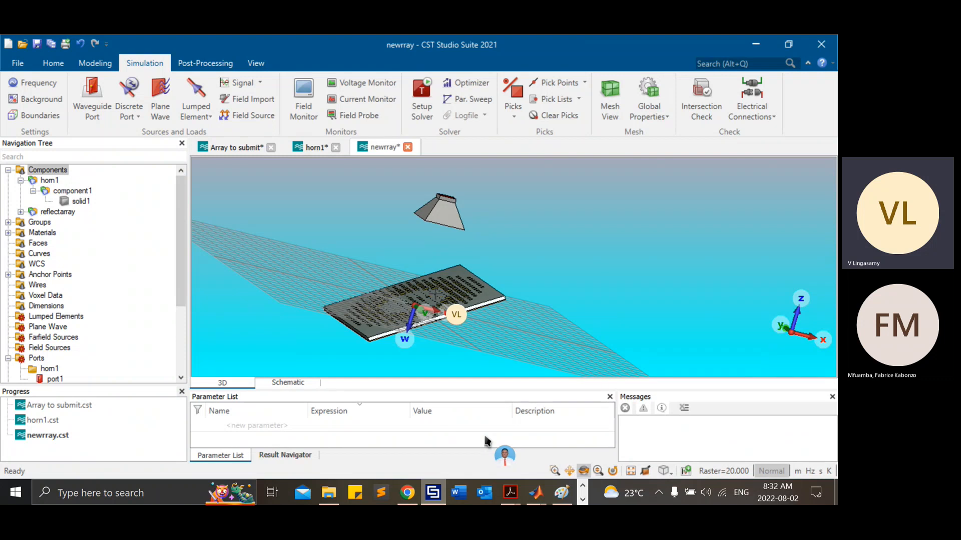
# Step: Start the simulation and try a frequency range from 20 to 30, declining the huge calculation domain
pyautogui.click(59, 68)
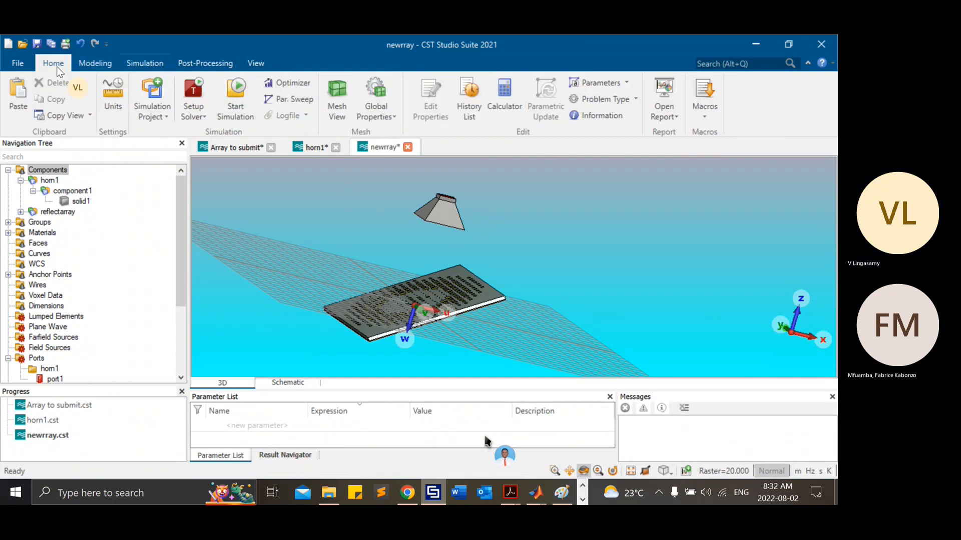
pyautogui.click(236, 95)
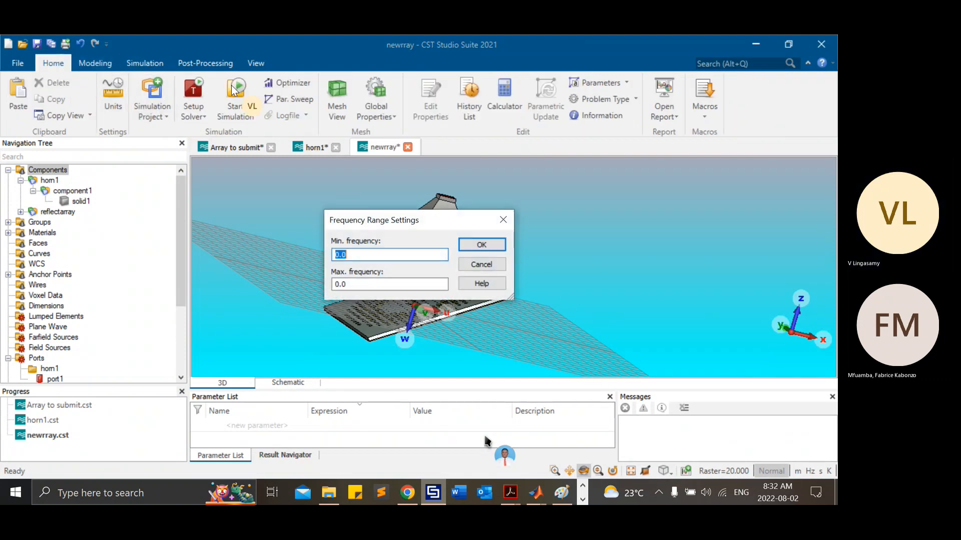
pyautogui.press('Tab')
pyautogui.write('6')
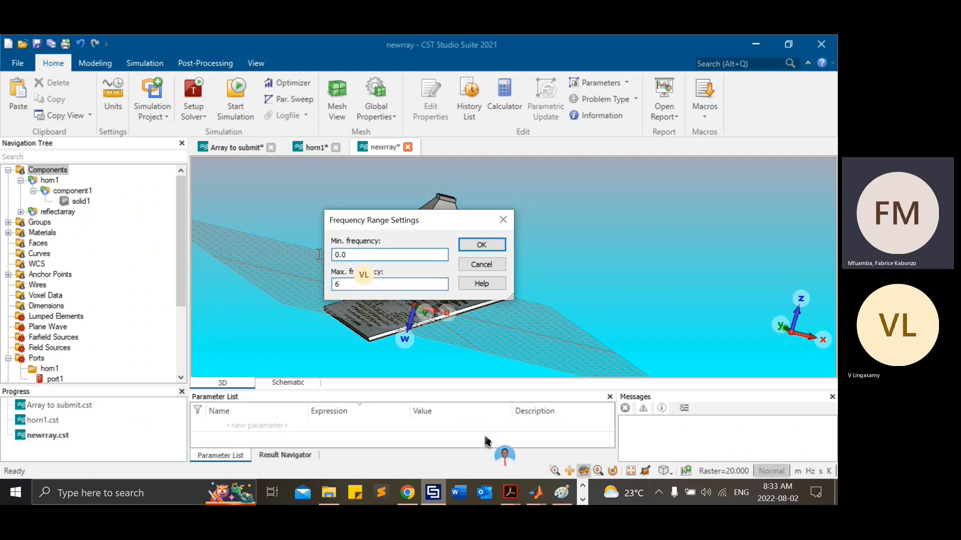
pyautogui.moveTo(365, 254); pyautogui.dragTo(283, 254)
pyautogui.write('20')
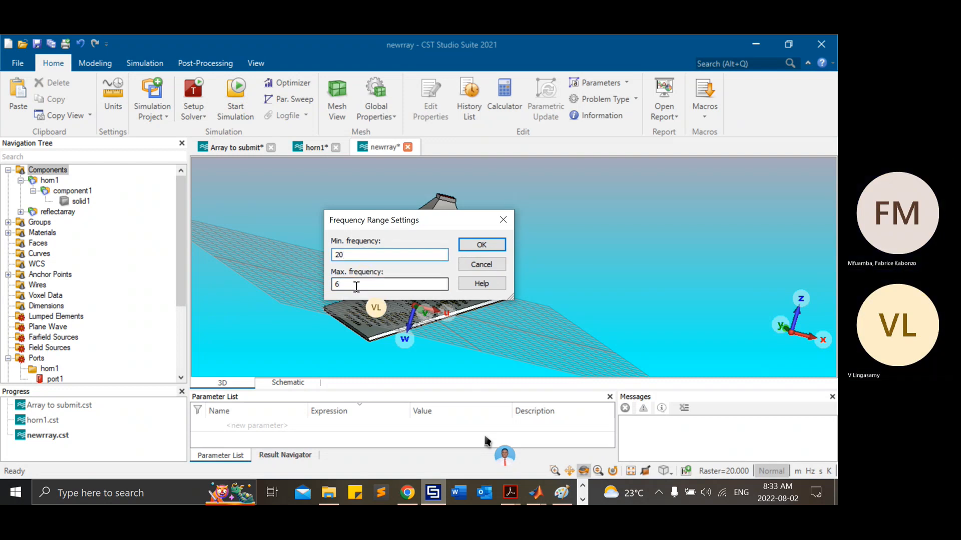
pyautogui.press('Tab')
pyautogui.write('30')
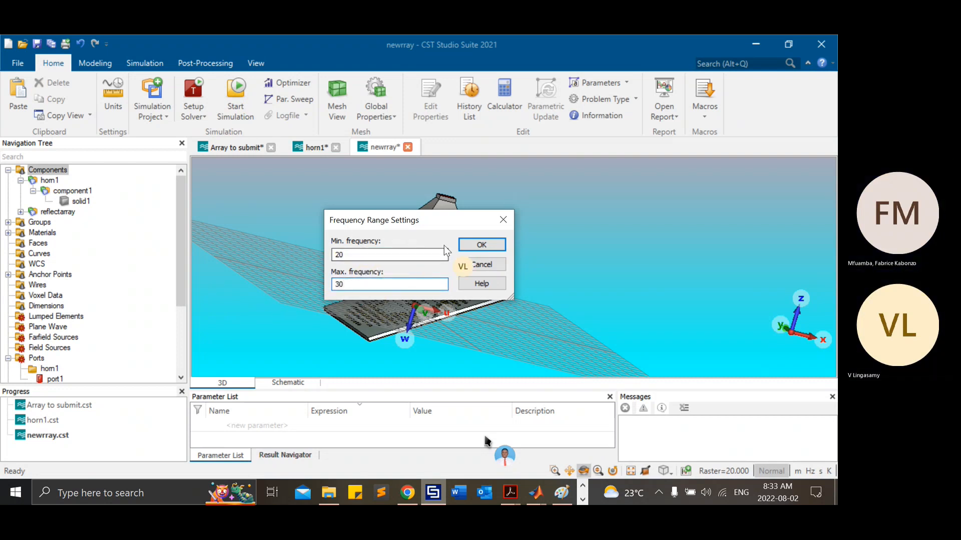
pyautogui.click(468, 246)
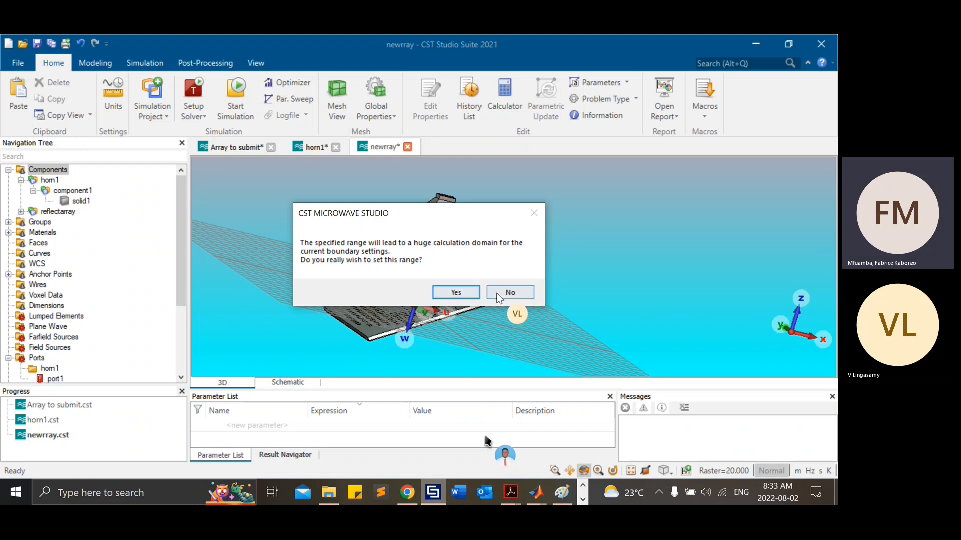
pyautogui.click(511, 294)
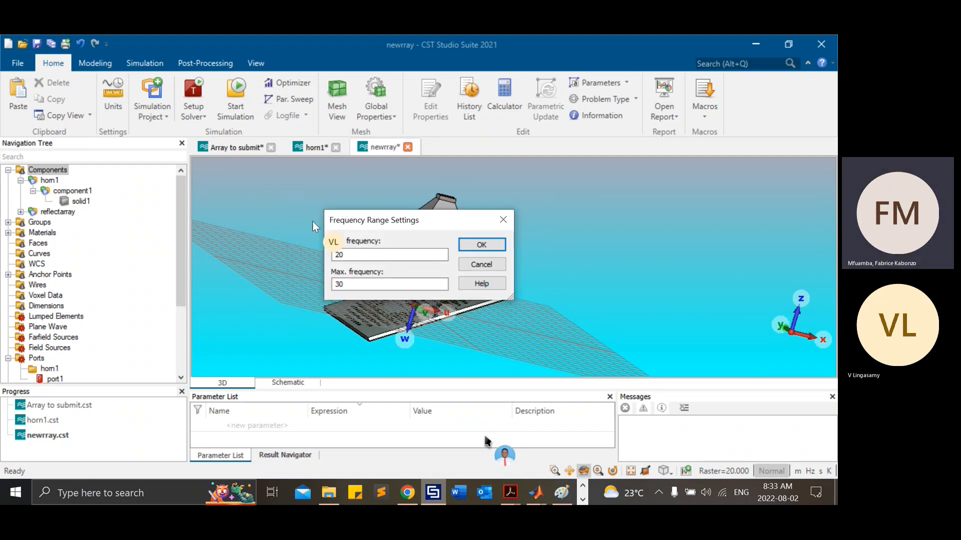
# Step: Set the frequency range from 25 to 28, accept the large calculation domain, and save the project
pyautogui.doubleClick(358, 256)
pyautogui.write('25')
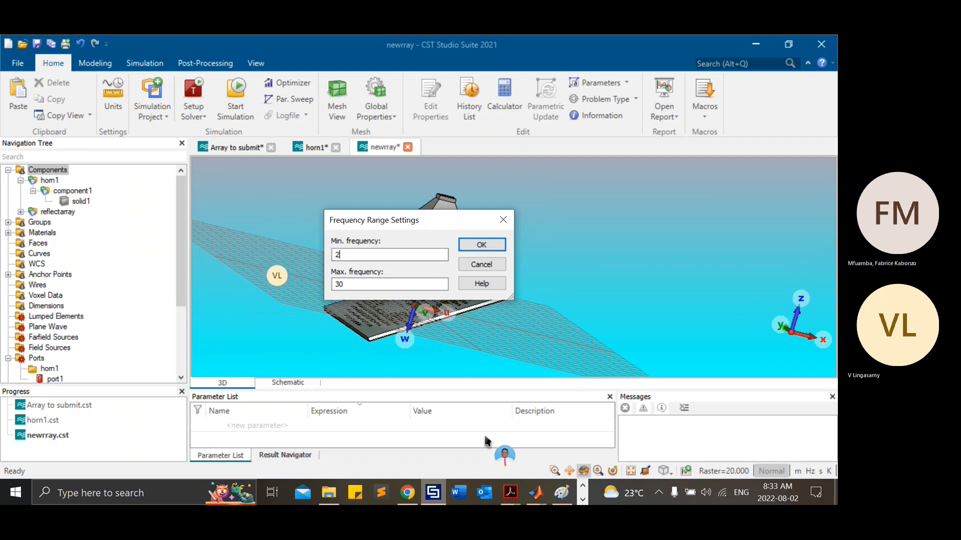
pyautogui.doubleClick(361, 284)
pyautogui.write('28')
pyautogui.click(480, 245)
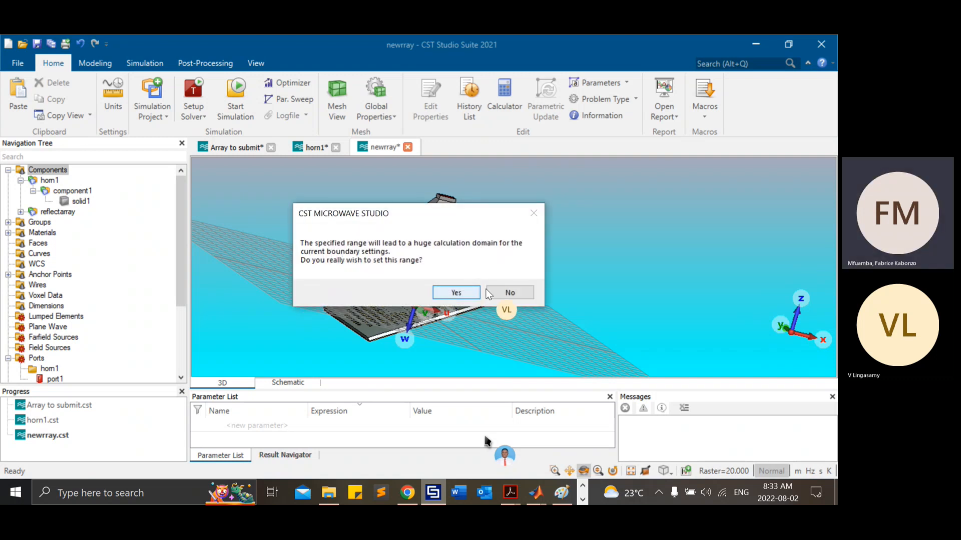
pyautogui.click(458, 293)
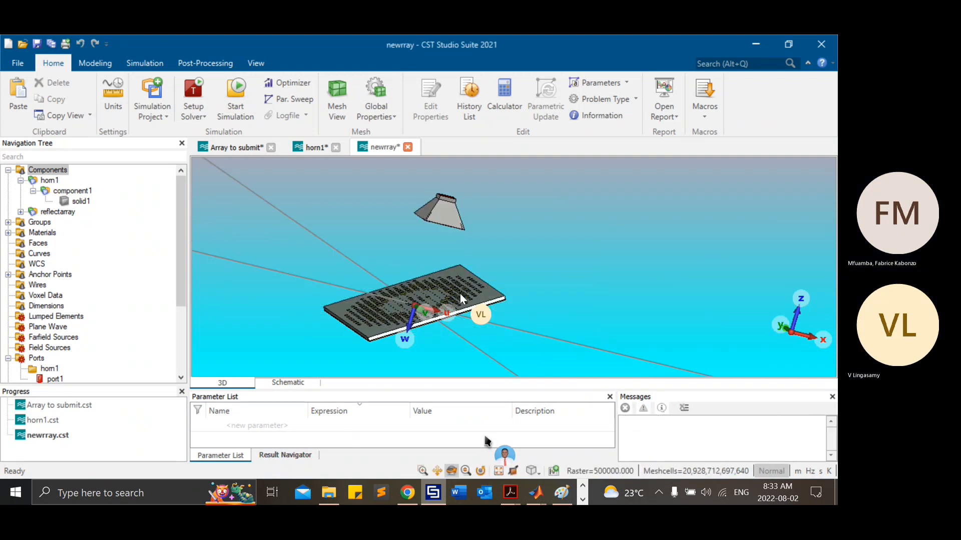
pyautogui.hotkey('ctrl', 's')
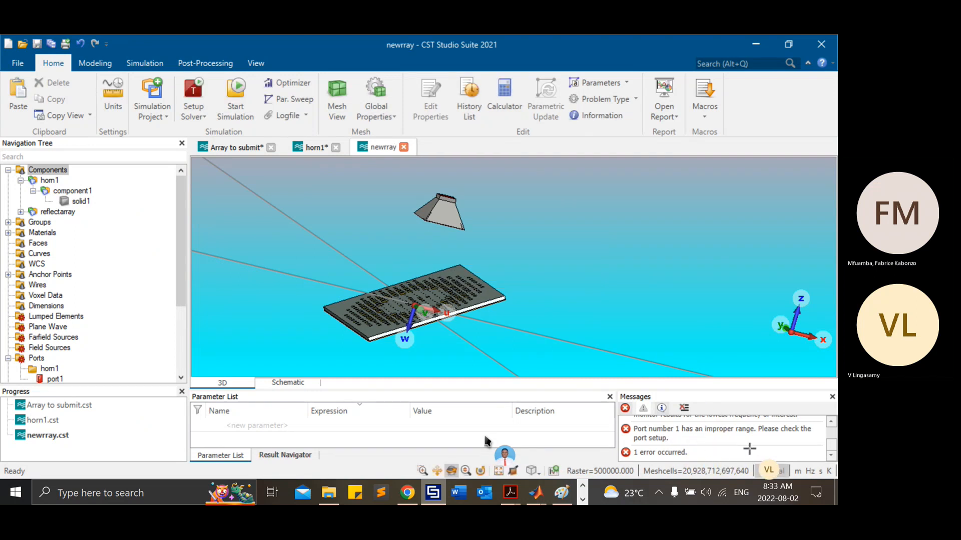
# Step: Examine the solver messages about the open boundary's reference frequency and the range of port number 1
pyautogui.scroll(2, 751, 448)
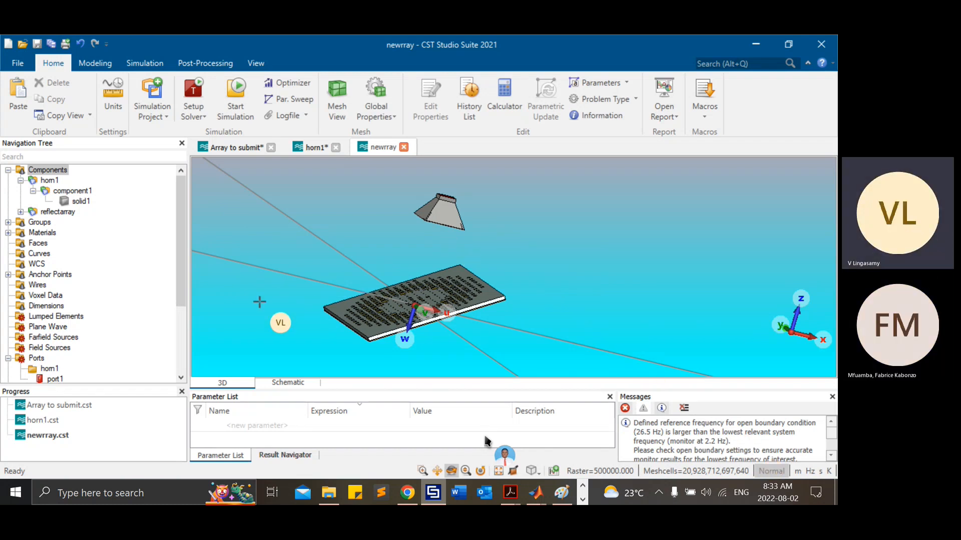
pyautogui.click(218, 62)
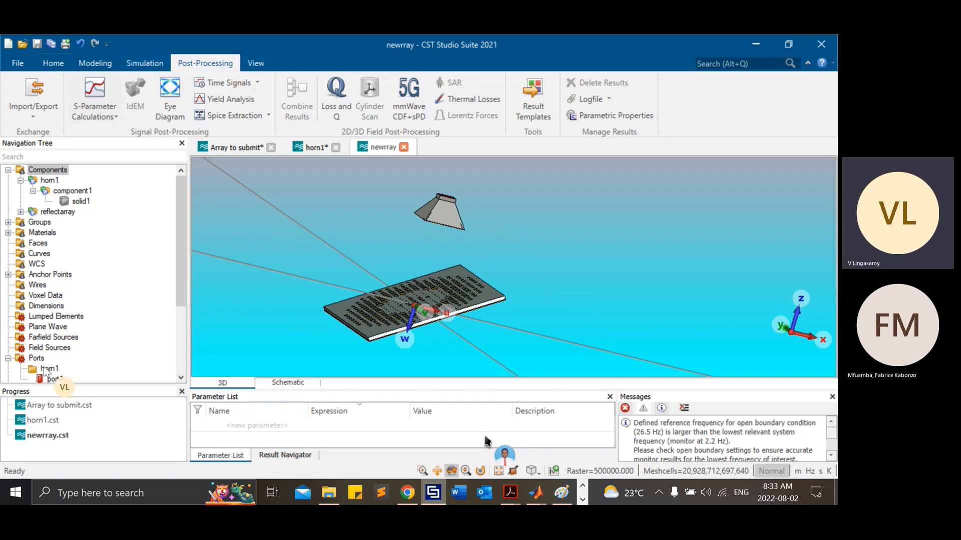
pyautogui.scroll(-2, 761, 438)
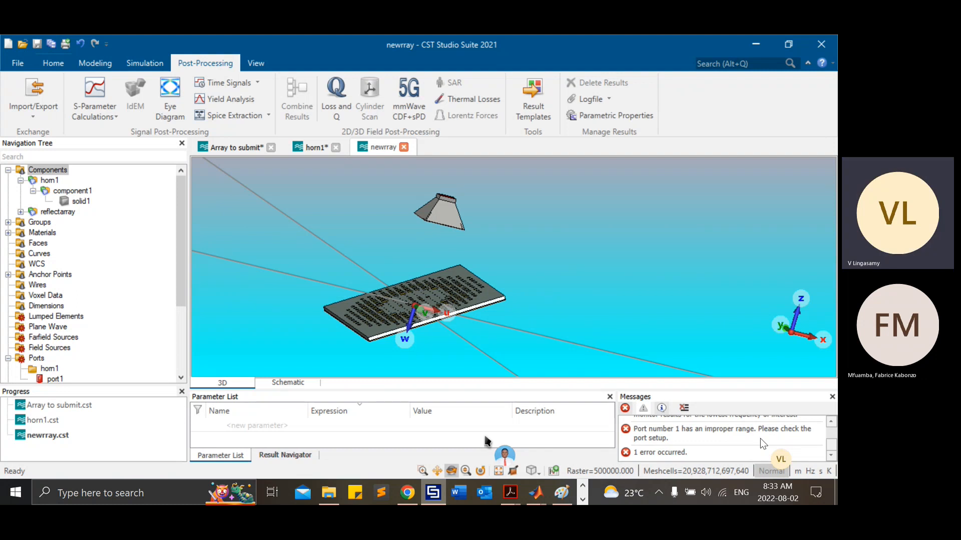
pyautogui.click(833, 424)
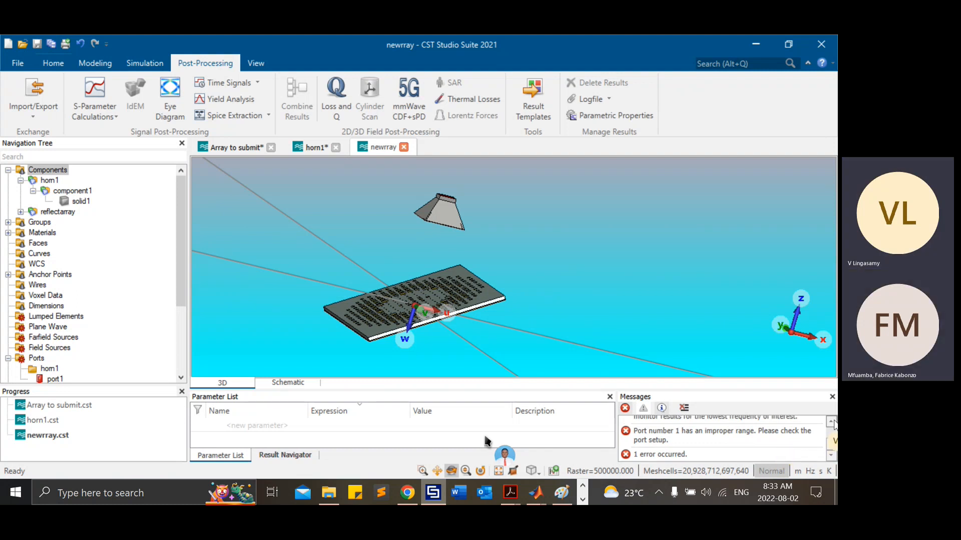
pyautogui.click(833, 424)
pyautogui.click(833, 424)
pyautogui.click(833, 424)
pyautogui.click(831, 423)
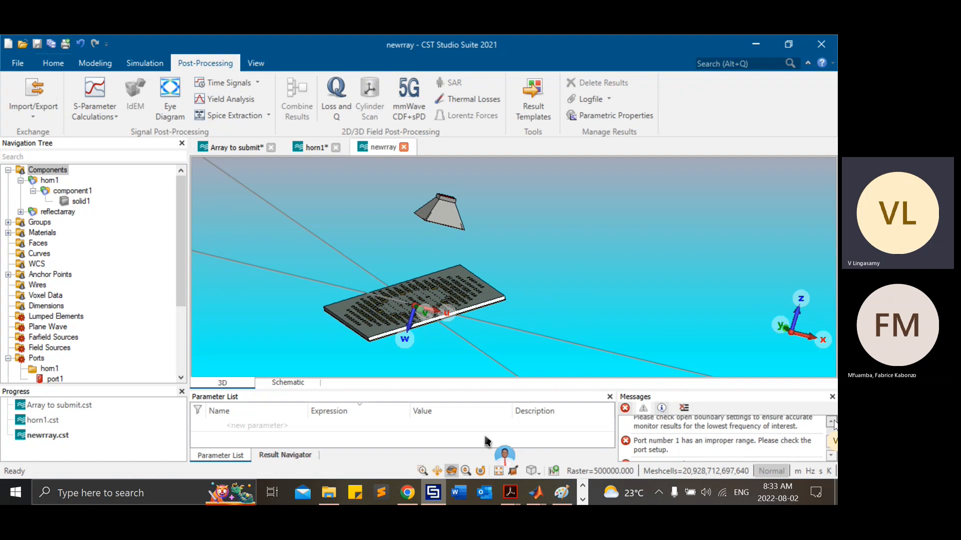
pyautogui.click(831, 423)
pyautogui.click(831, 423)
pyautogui.click(831, 423)
pyautogui.click(833, 423)
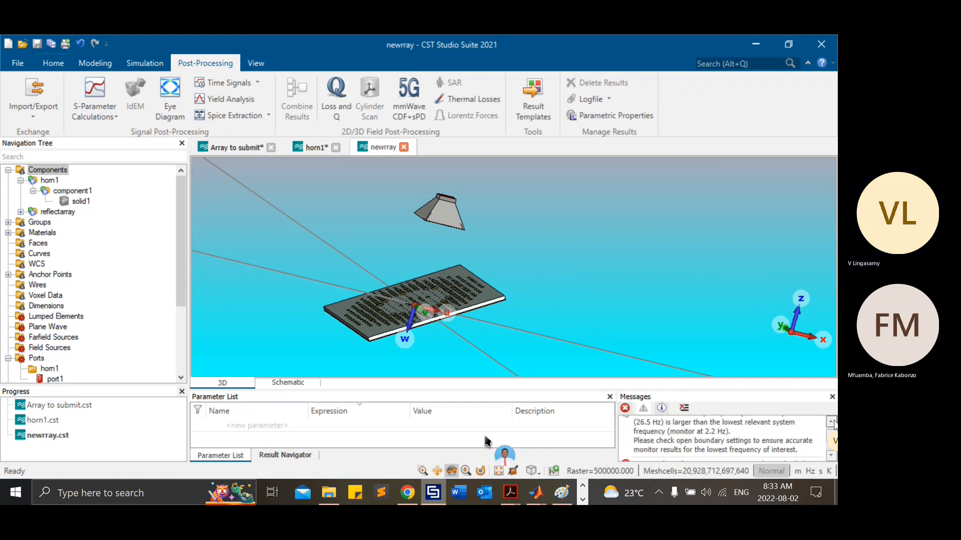
# Step: Inspect the horn's port1 in the model, and return to the view of all components
pyautogui.scroll(-3, 49, 329)
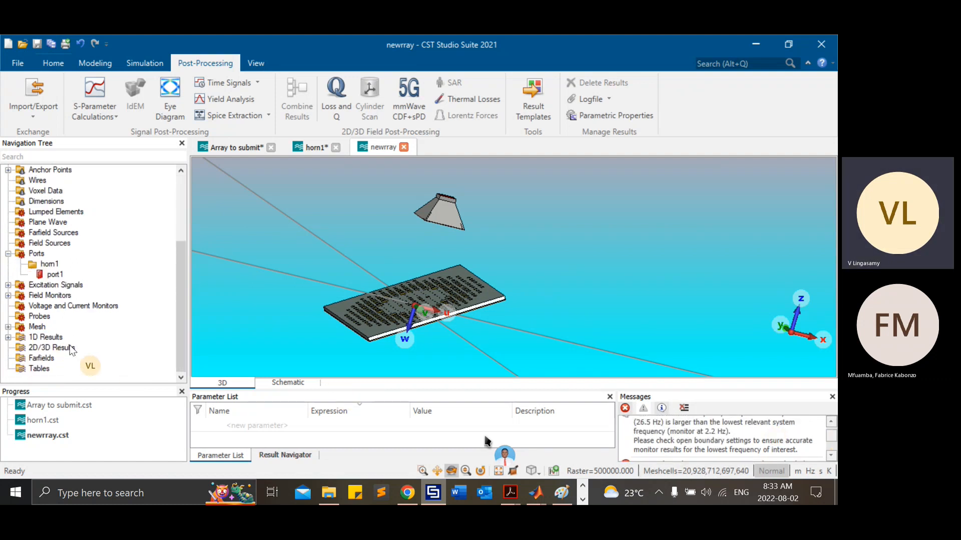
pyautogui.click(52, 275)
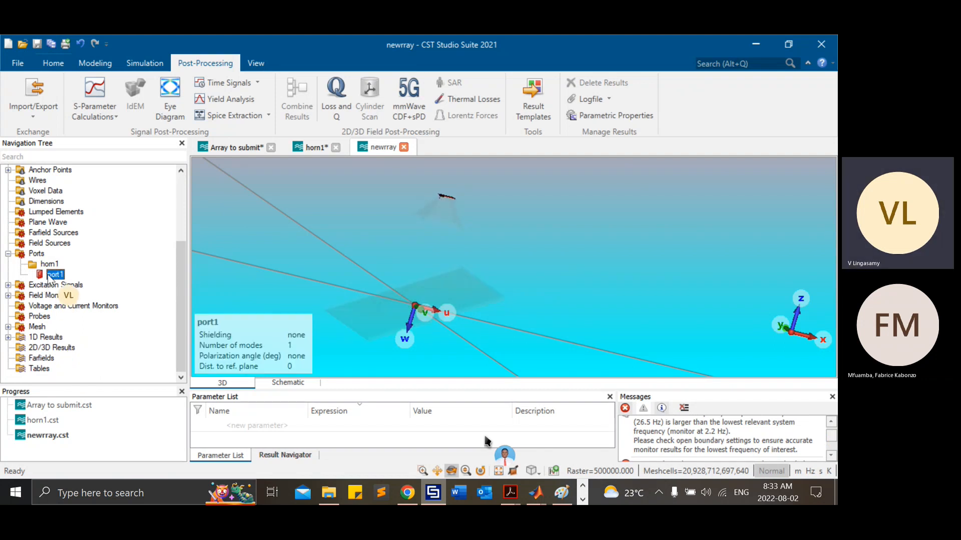
pyautogui.scroll(3, 180, 186)
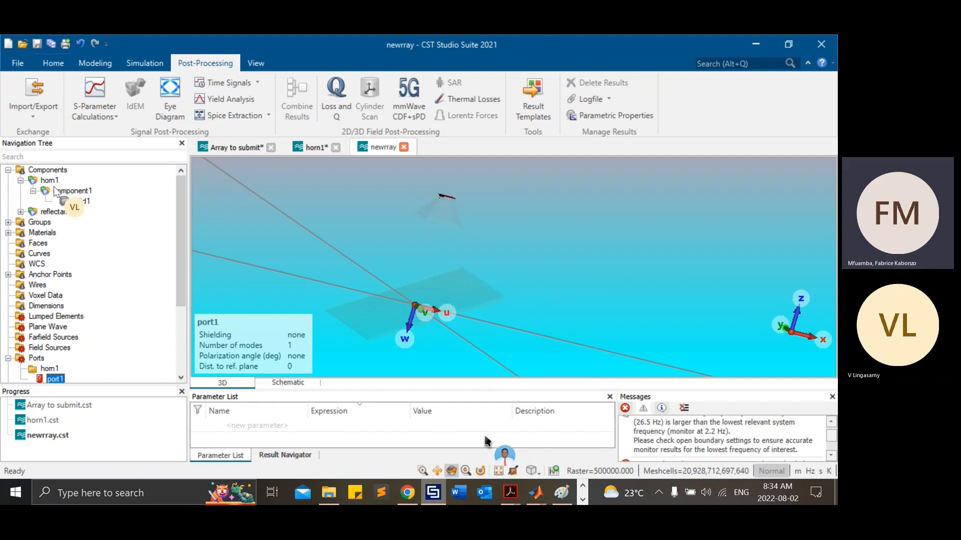
pyautogui.click(57, 171)
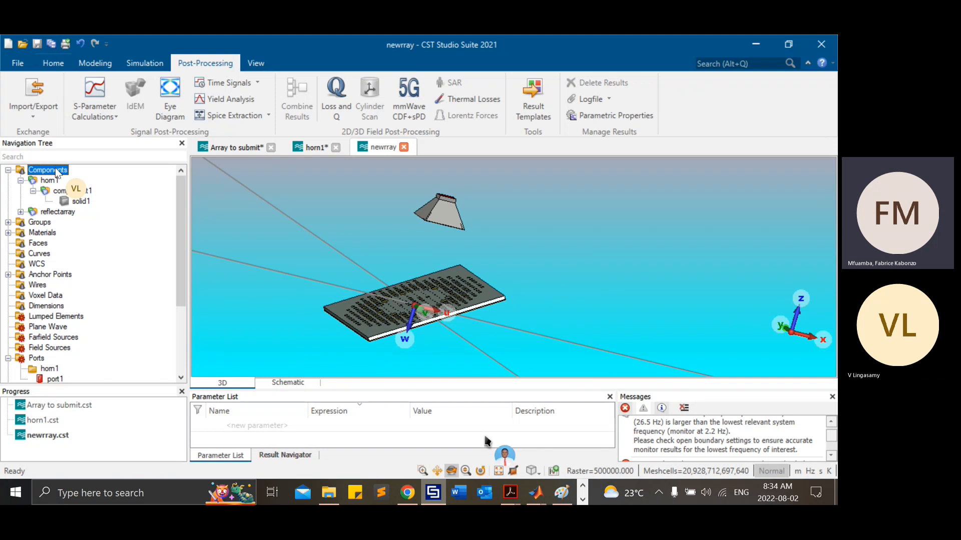
# Step: Open the boundary conditions and show the symmetry plane settings
pyautogui.click(131, 62)
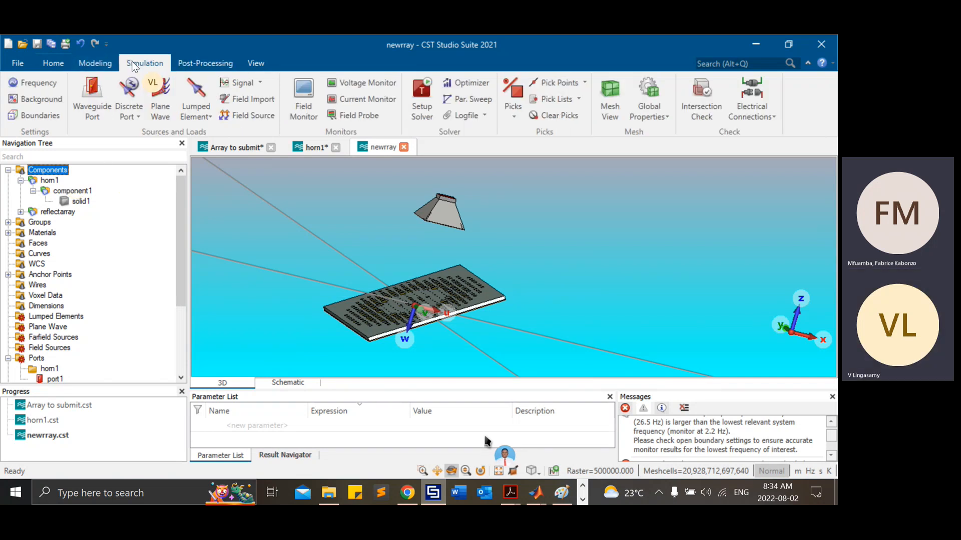
pyautogui.click(26, 115)
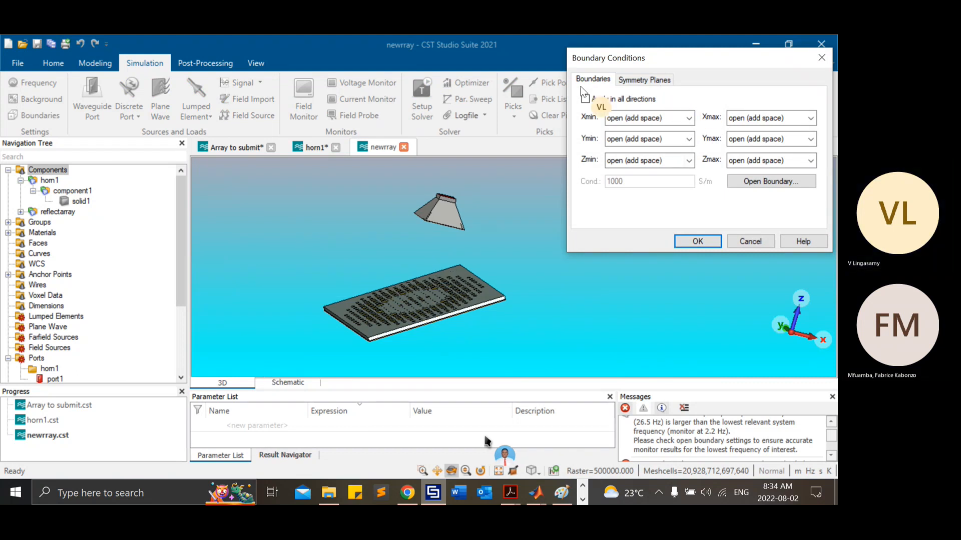
pyautogui.click(653, 82)
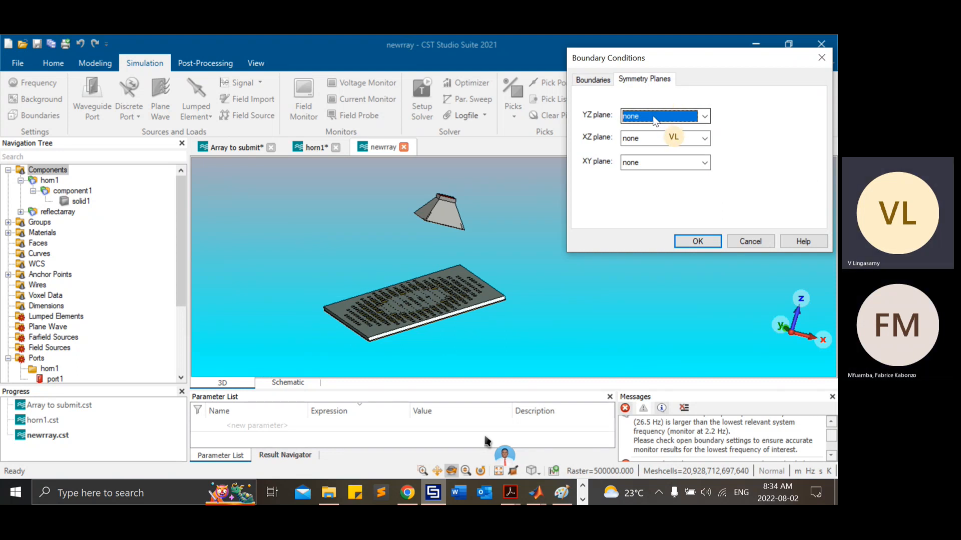
# Step: Switch to Paint and sketch a freehand box with an upward arrow and a horizontal arrow pointing left, in the canvas's lower-left area
pyautogui.click(562, 494)
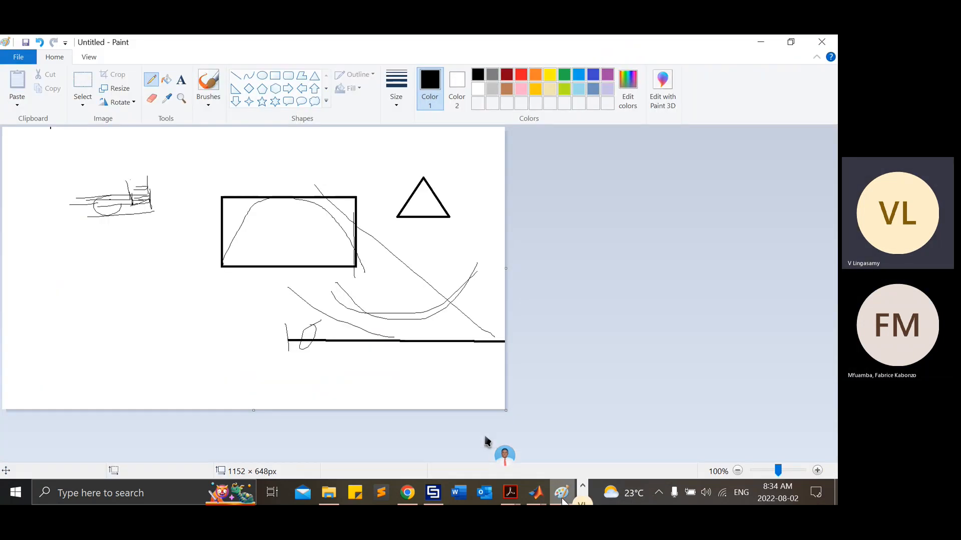
pyautogui.moveTo(66, 261)
pyautogui.mouseDown()
pyautogui.moveTo(66, 326)
pyautogui.moveTo(129, 260)
pyautogui.moveTo(220, 266)
pyautogui.moveTo(220, 300)
pyautogui.moveTo(137, 324)
pyautogui.moveTo(67, 326)
pyautogui.mouseUp()
pyautogui.moveTo(108, 261); pyautogui.dragTo(109, 332)
pyautogui.moveTo(99, 283)
pyautogui.mouseDown()
pyautogui.moveTo(116, 258)
pyautogui.moveTo(121, 281)
pyautogui.mouseUp()
pyautogui.moveTo(63, 317); pyautogui.dragTo(230, 316)
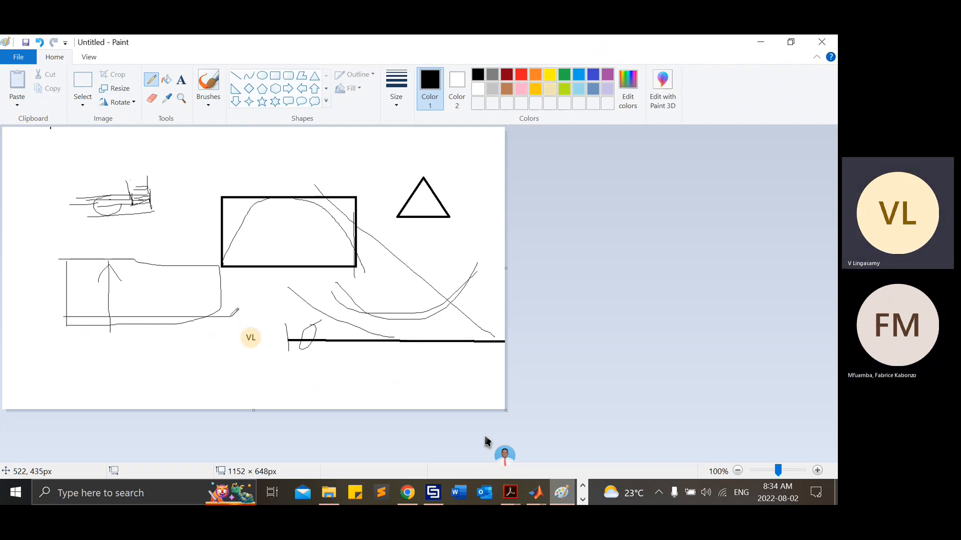
pyautogui.moveTo(97, 300)
pyautogui.mouseDown()
pyautogui.moveTo(86, 305)
pyautogui.moveTo(132, 329)
pyautogui.mouseUp()
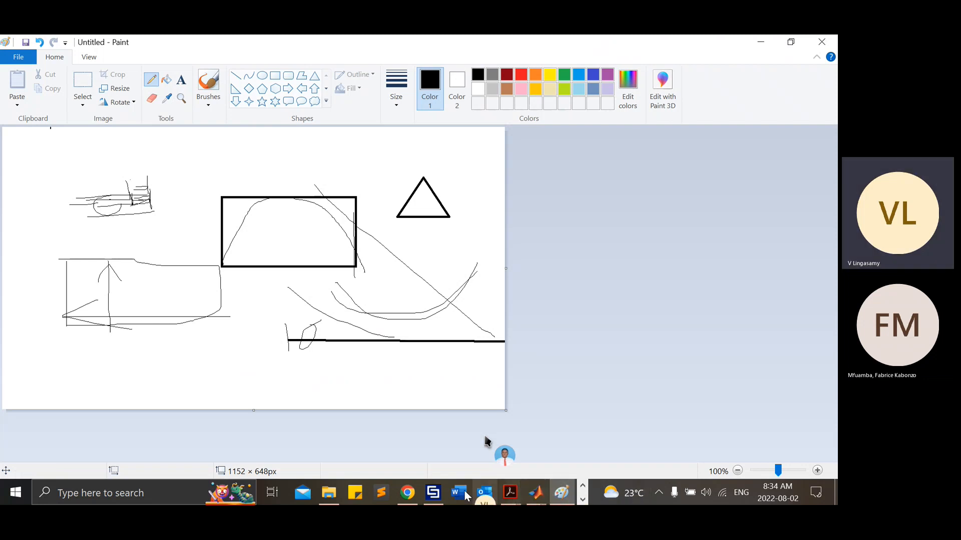
# Step: Return to CST Studio Suite and set the YZ symmetry plane to electric (Et = 0) and the XZ plane to magnetic (Ht = 0)
pyautogui.click(434, 492)
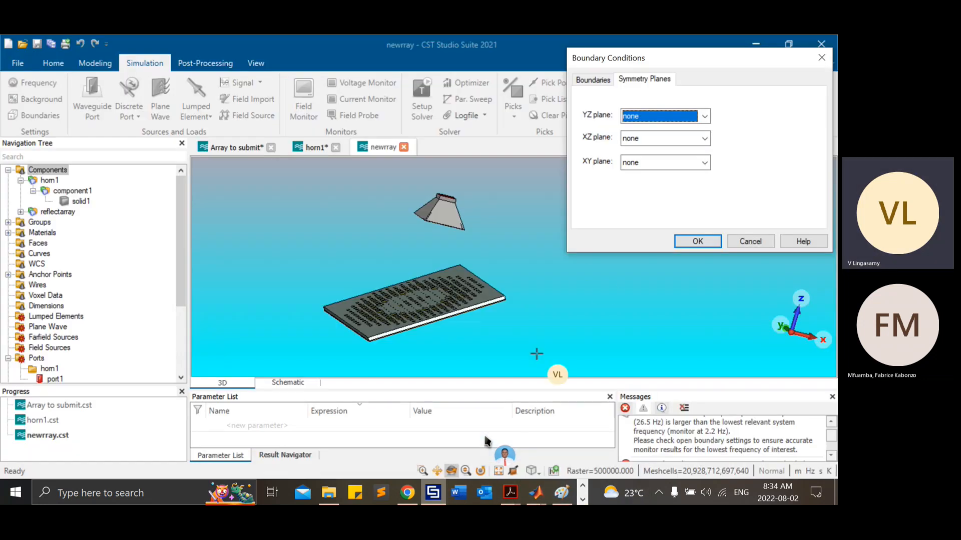
pyautogui.click(673, 117)
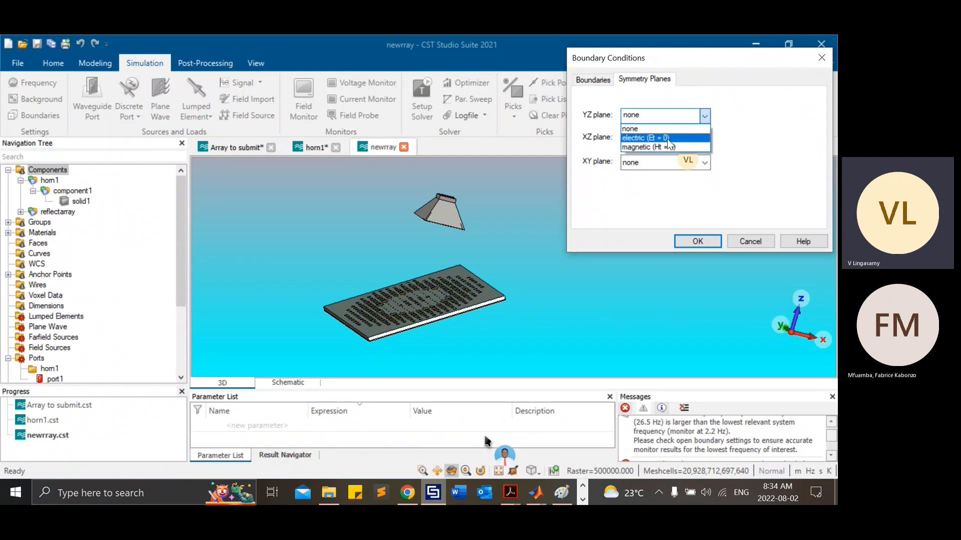
pyautogui.click(667, 139)
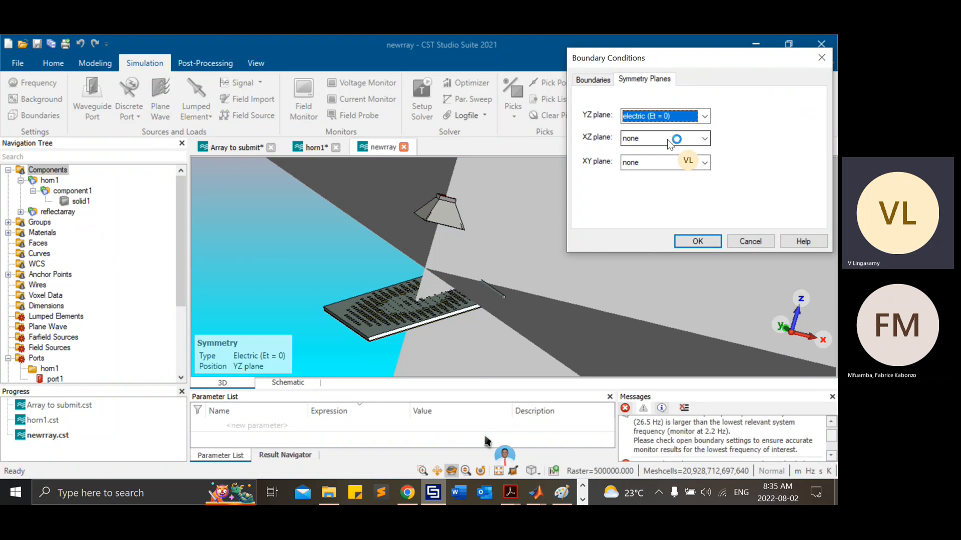
pyautogui.click(667, 139)
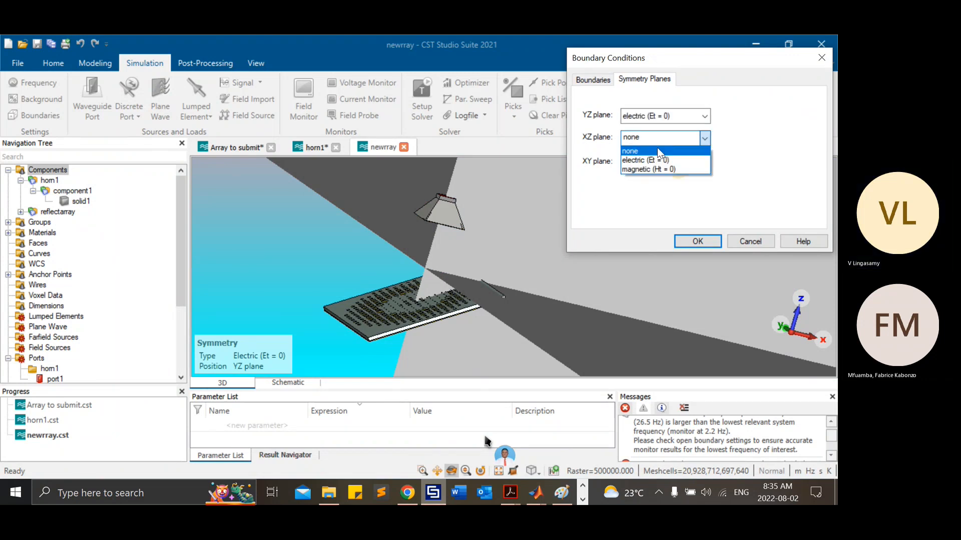
pyautogui.click(650, 167)
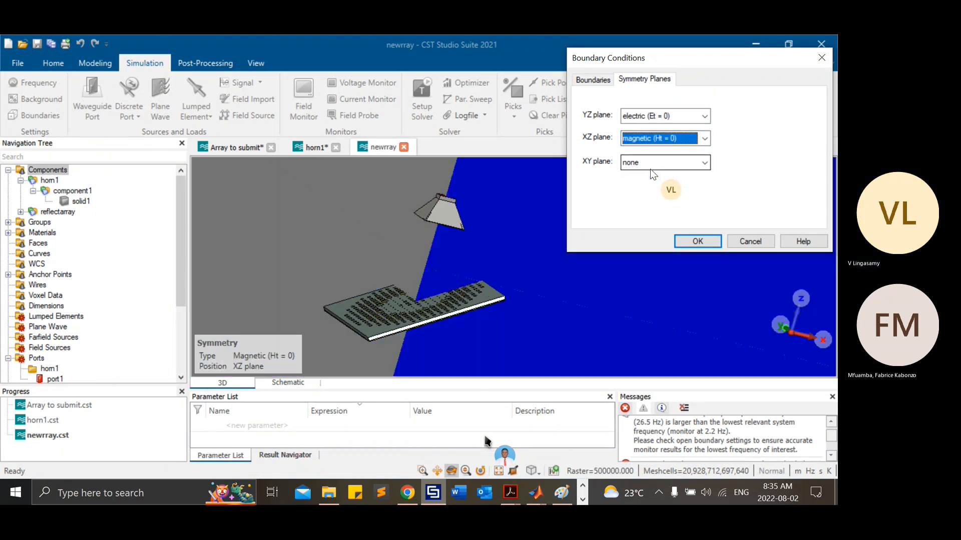
pyautogui.click(650, 169)
pyautogui.click(392, 248)
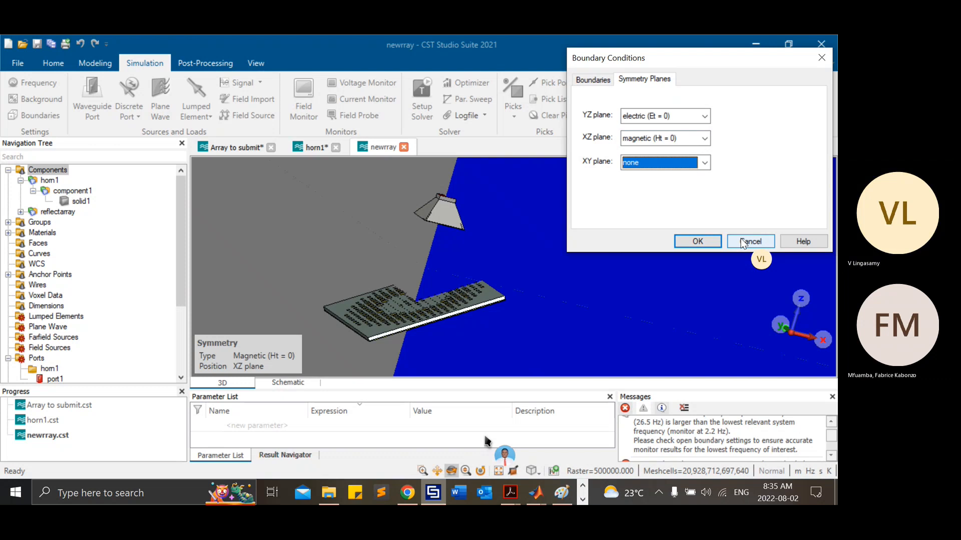
# Step: Review the PML settings for the open boundaries, including the minimum distance to structure, and leave them without applying changes
pyautogui.click(594, 80)
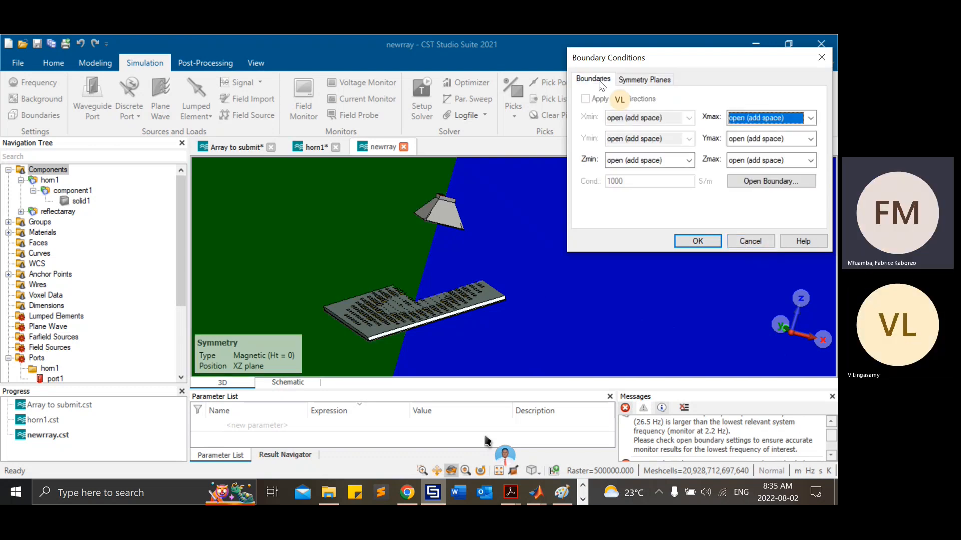
pyautogui.click(750, 182)
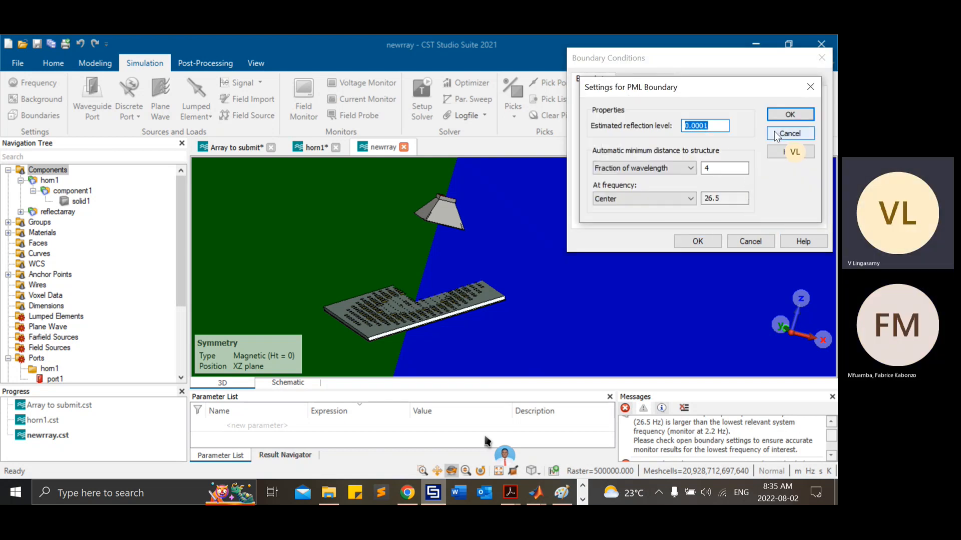
pyautogui.doubleClick(706, 168)
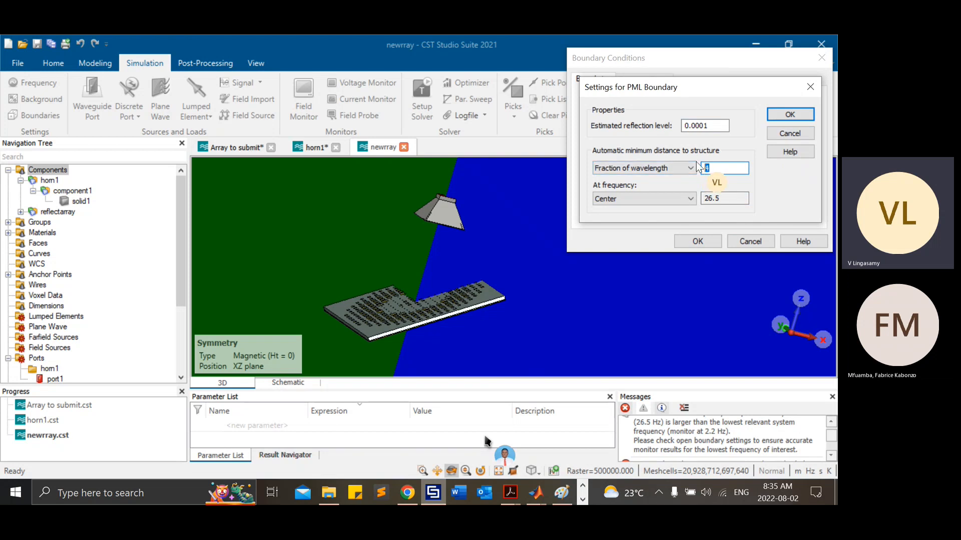
pyautogui.click(781, 134)
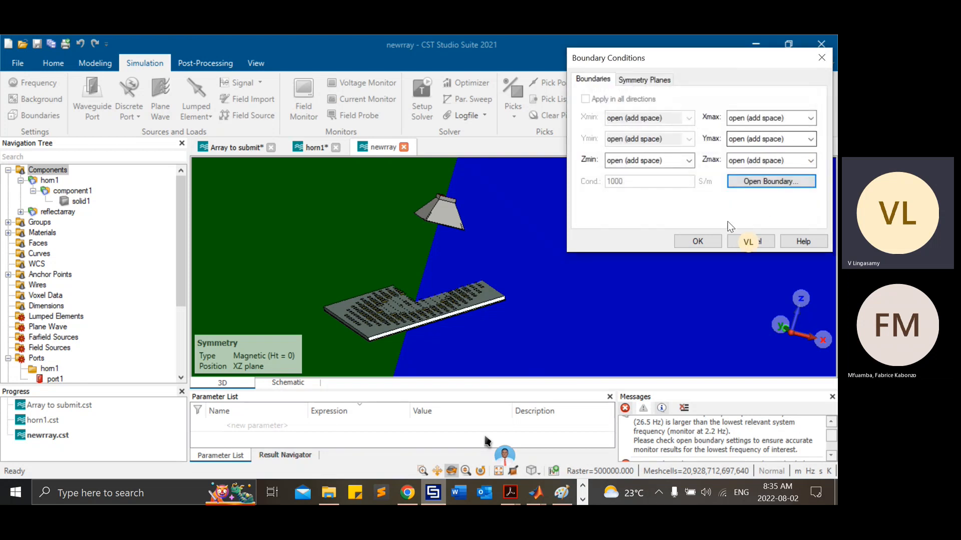
# Step: Try switching the open boundary's reference frequency from Center to User, and cancel both the PML and boundary condition settings
pyautogui.click(756, 184)
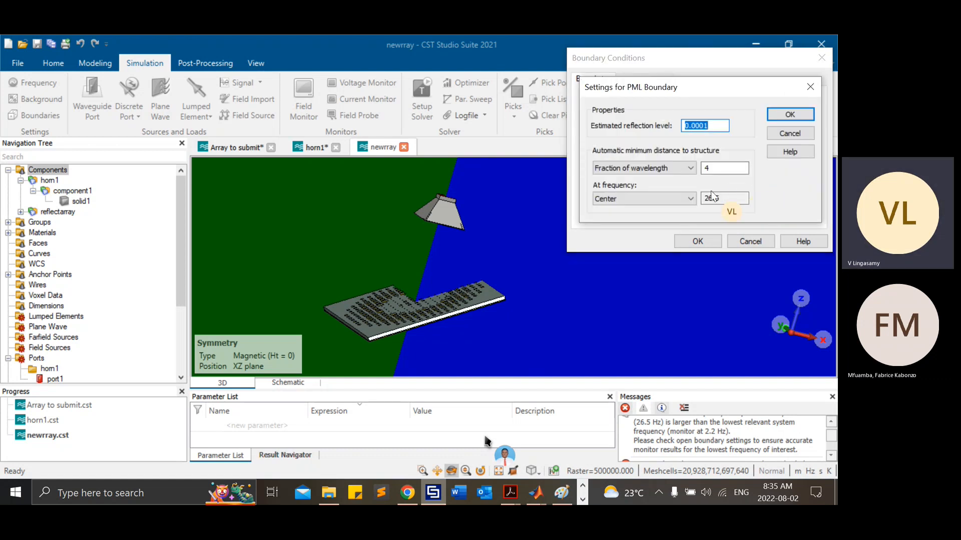
pyautogui.click(653, 200)
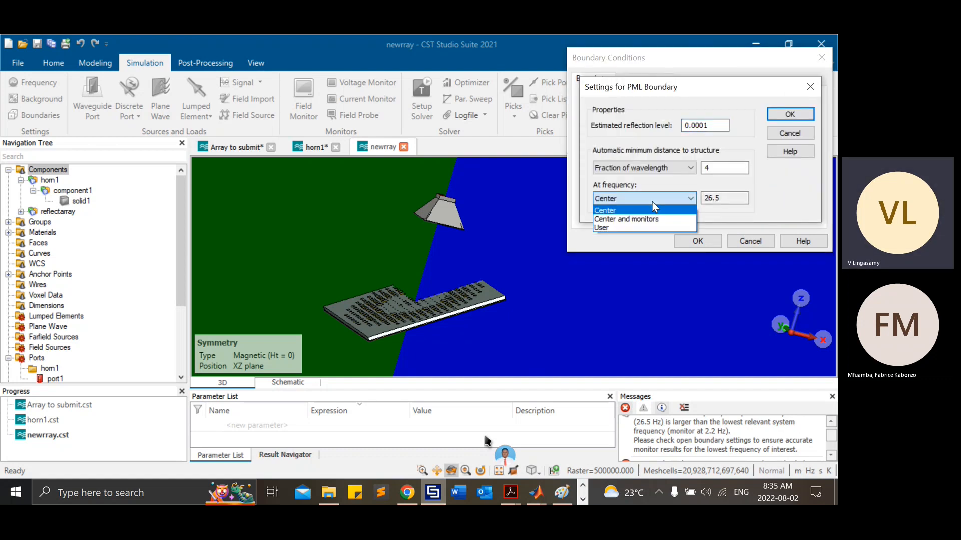
pyautogui.click(611, 229)
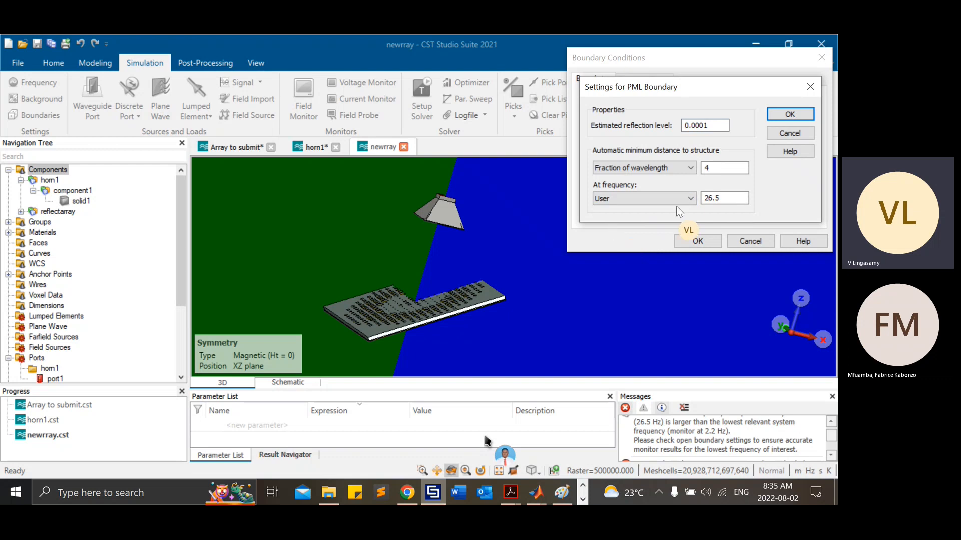
pyautogui.doubleClick(734, 197)
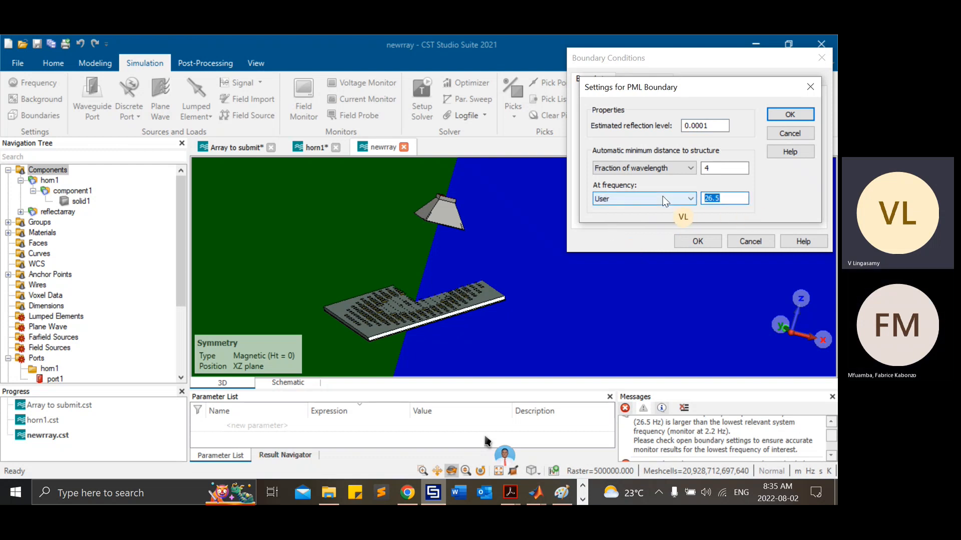
pyautogui.click(803, 137)
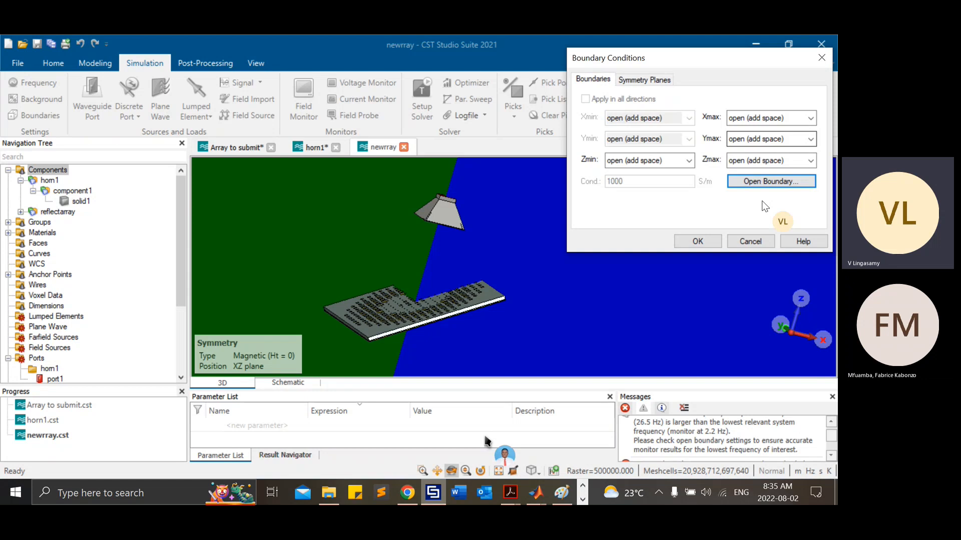
pyautogui.click(746, 242)
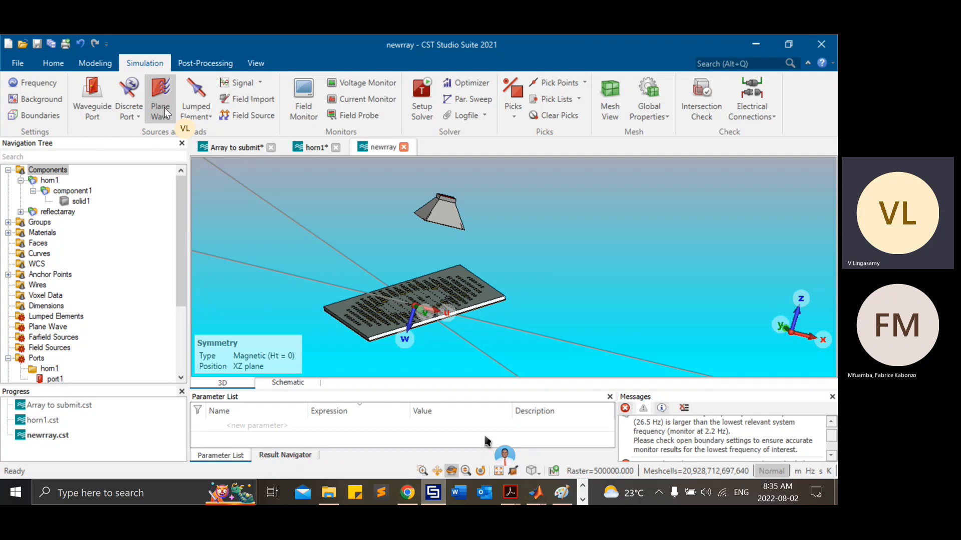
# Step: Try 8 cells per wavelength and 8 cells per max model box edge near the model in the hexahedral mesh properties, and cancel
pyautogui.click(649, 97)
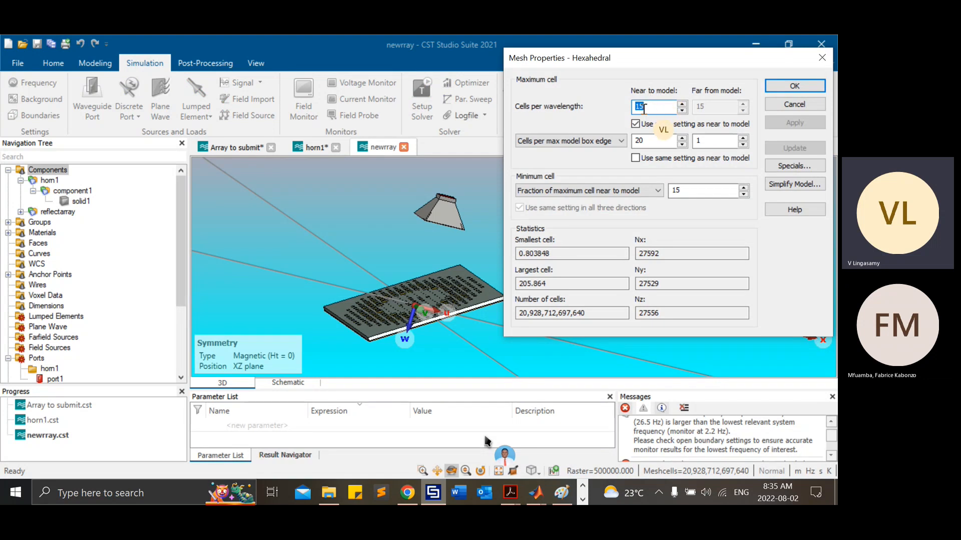
pyautogui.write('8')
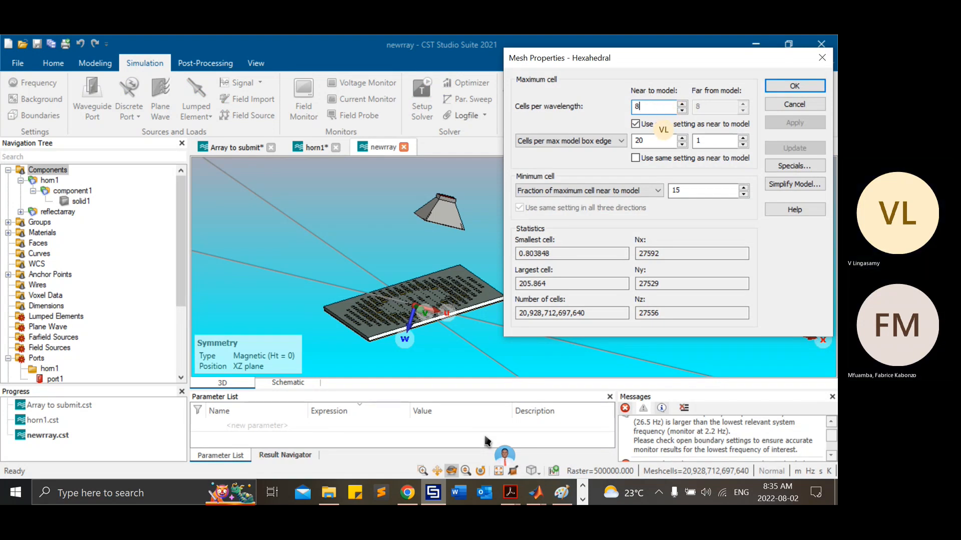
pyautogui.moveTo(650, 139); pyautogui.dragTo(599, 143)
pyautogui.write('8')
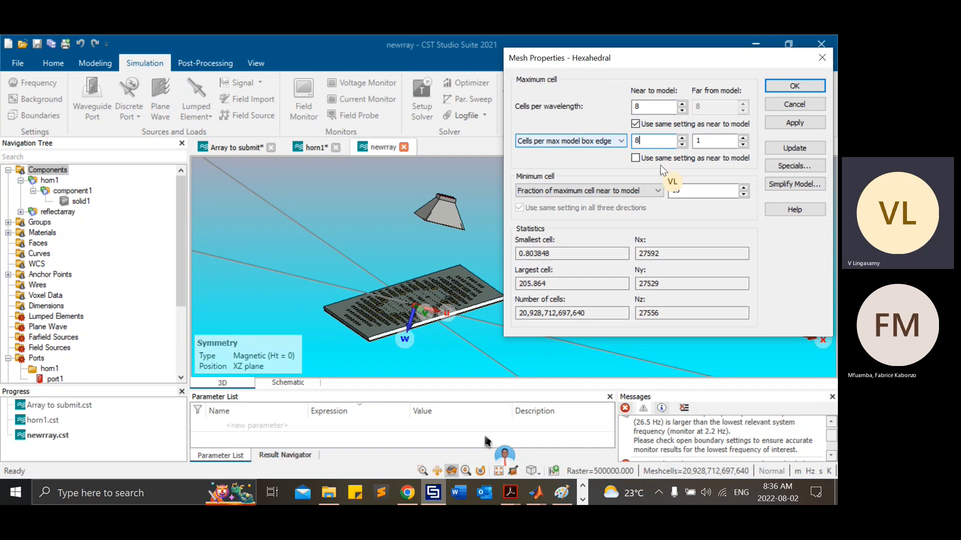
pyautogui.click(781, 106)
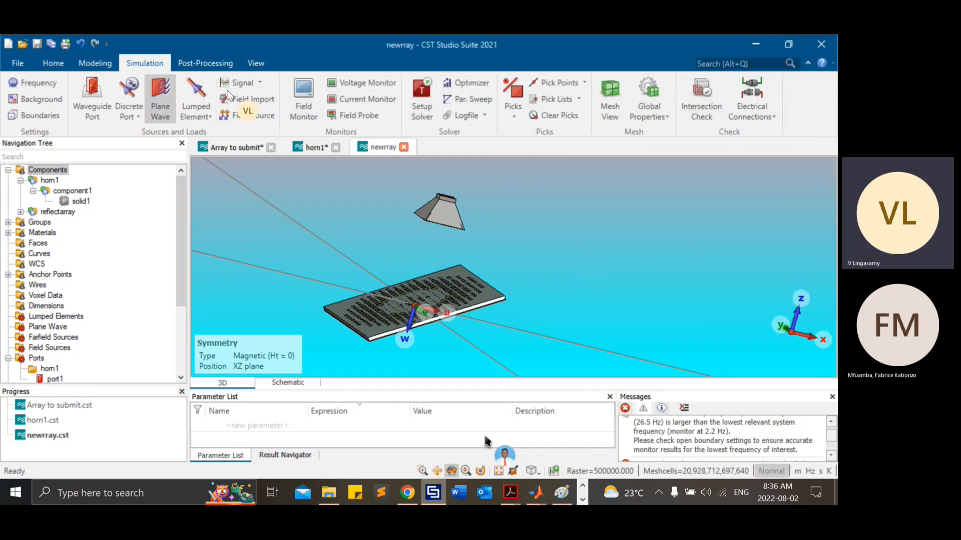
# Step: Review the time domain solver parameters and the available accuracy levels, and close them without starting the simulation
pyautogui.click(422, 91)
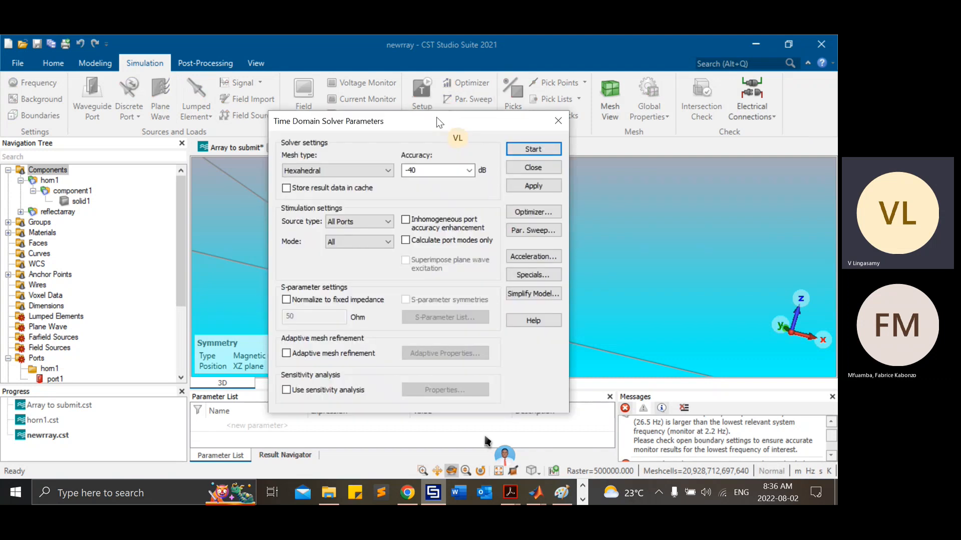
pyautogui.click(469, 170)
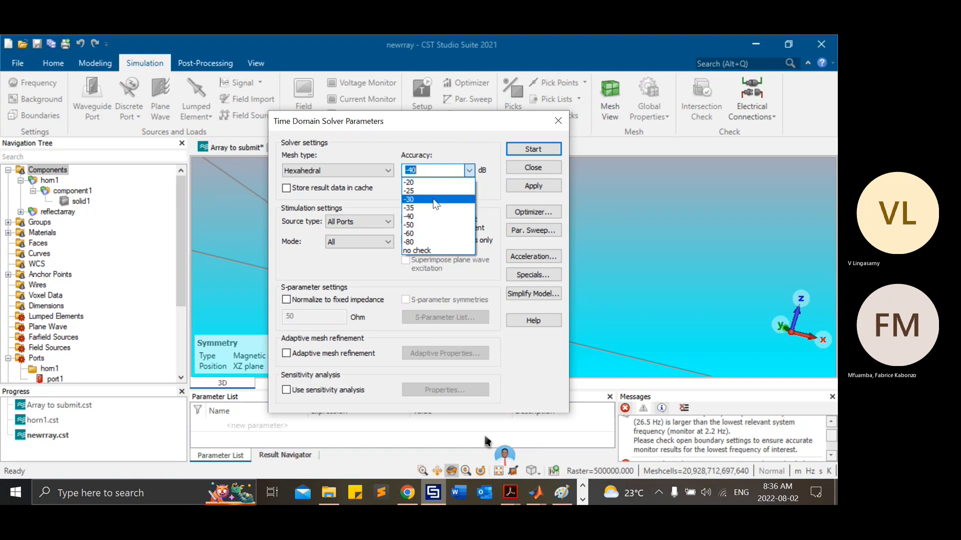
pyautogui.click(519, 169)
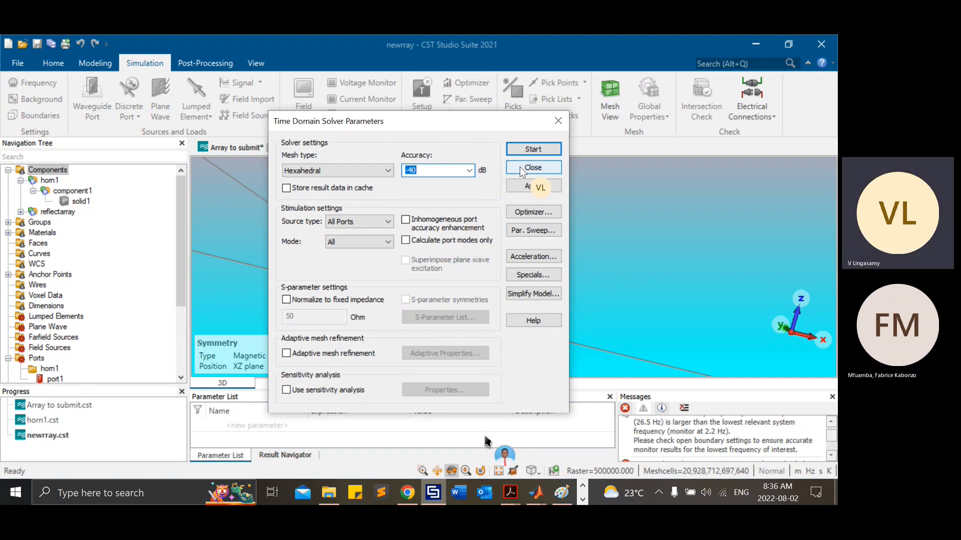
pyautogui.click(521, 169)
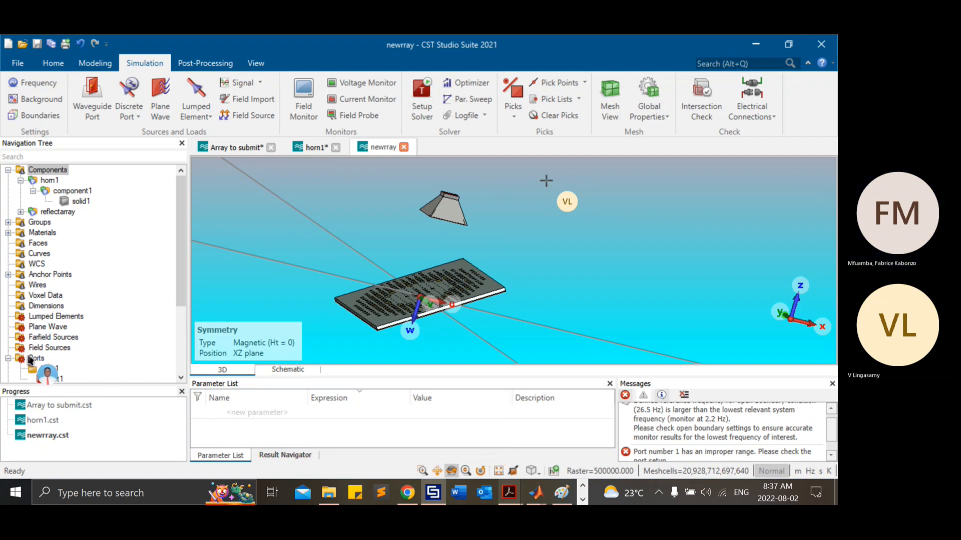
# Step: Collapse the Ports folder in the project tree and expand Excitation Signals to view its contents
pyautogui.click(8, 358)
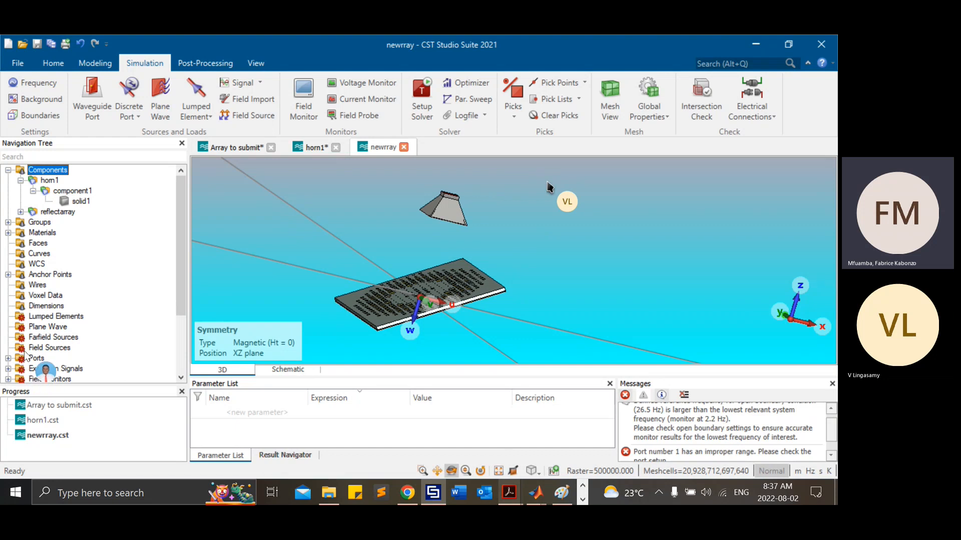
pyautogui.click(70, 347)
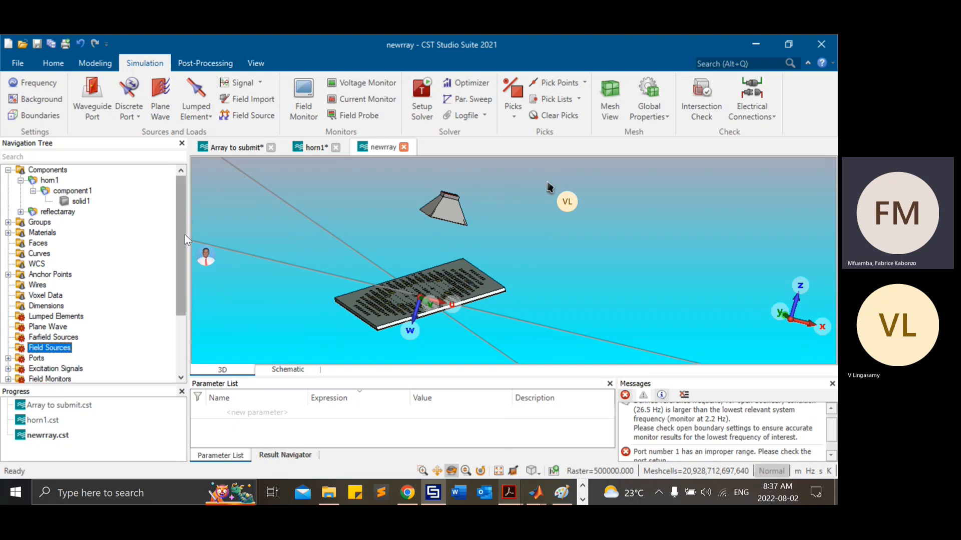
pyautogui.moveTo(183, 237); pyautogui.dragTo(181, 278)
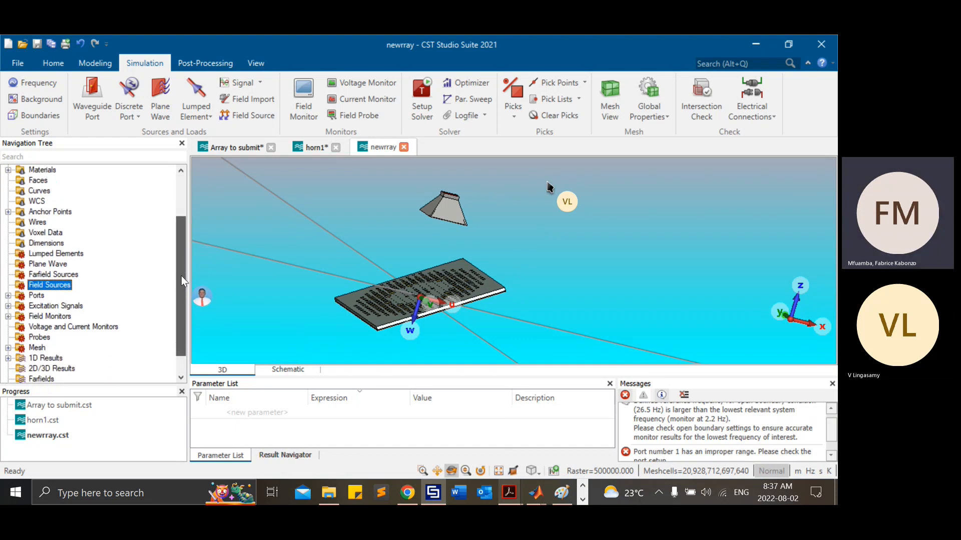
pyautogui.click(9, 306)
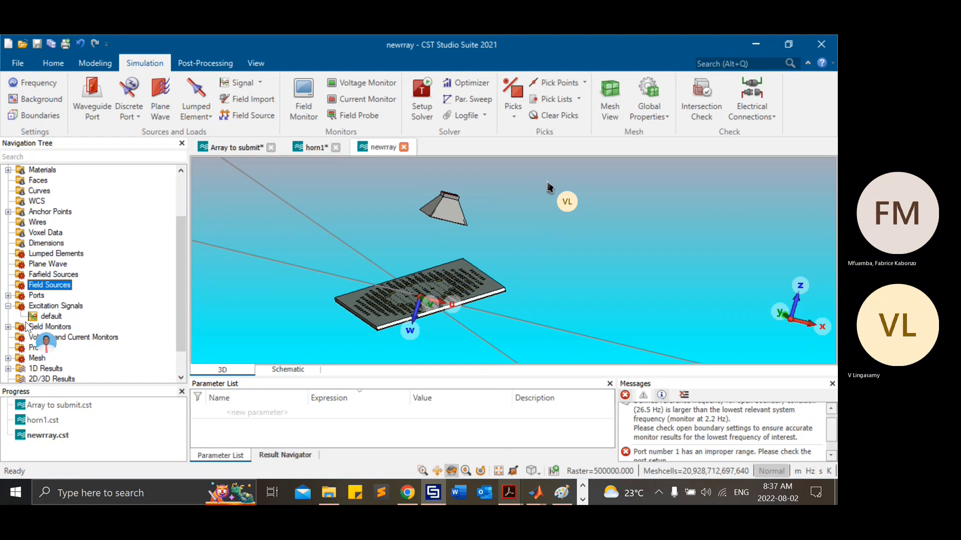